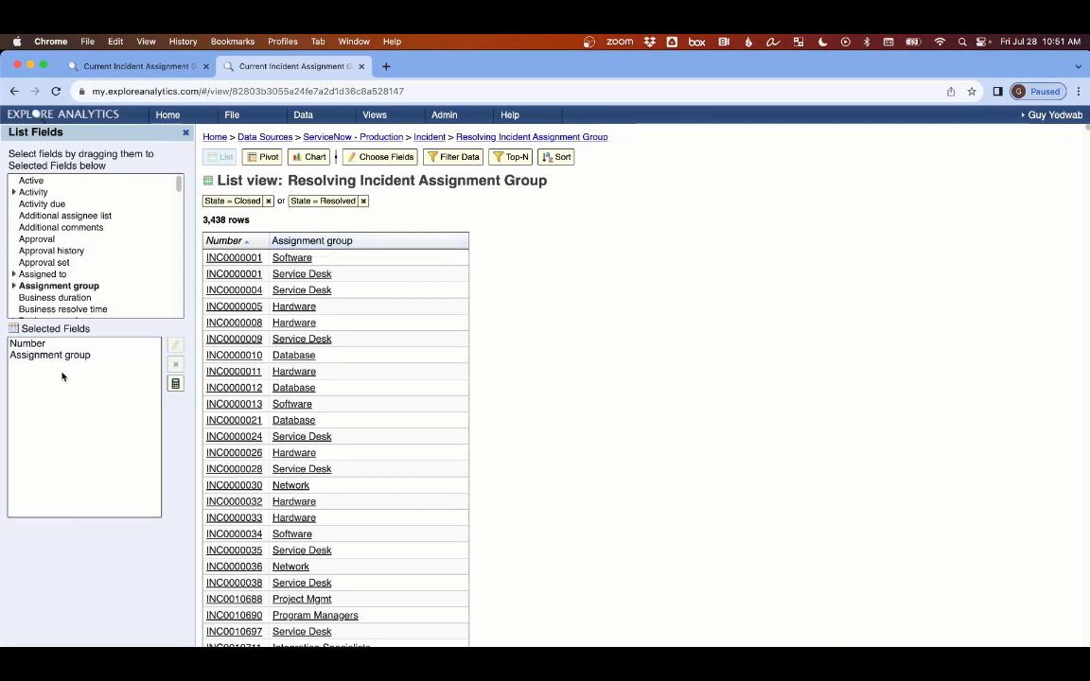
- Relabel the selected Assignment group field as "Resolving Assignment group"
double_click(62, 356)
left_click(453, 382)
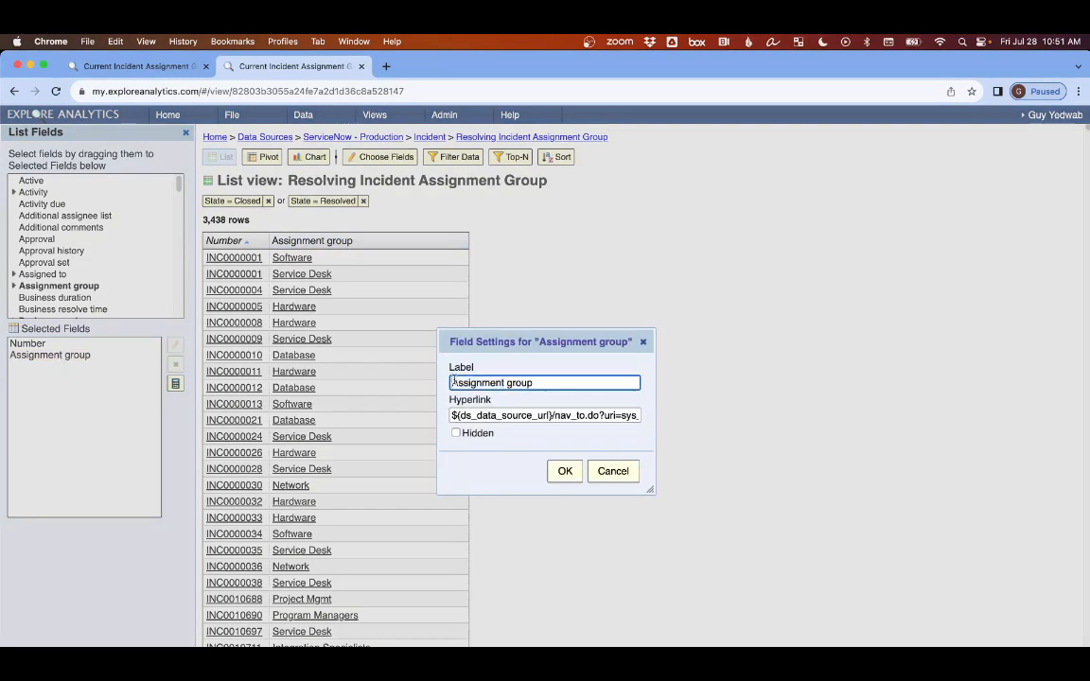
type("Resolving")
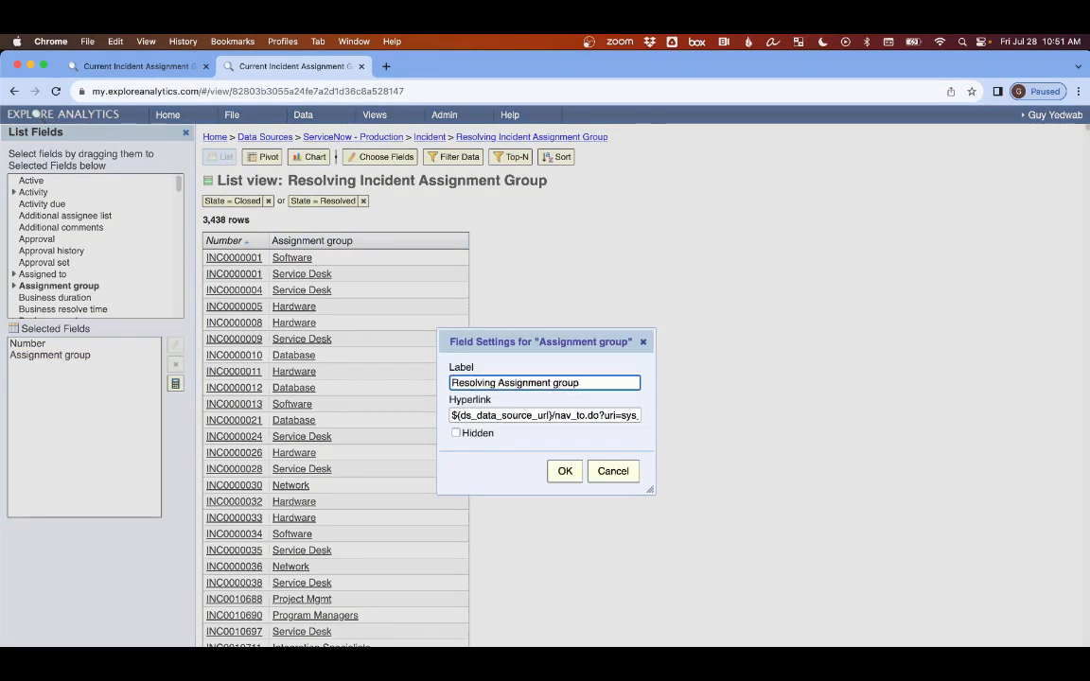
key("Return")
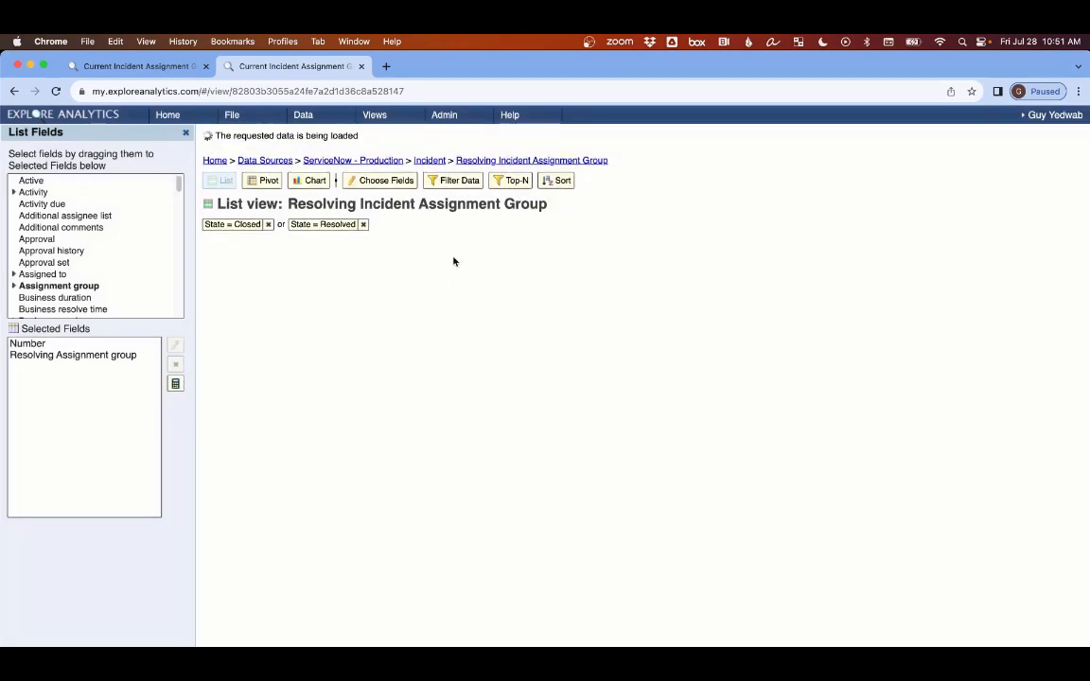
- Open the All Assignment Groups view from the favorites and relabel its Value field as "Initial Assignment Group"
left_click(375, 115)
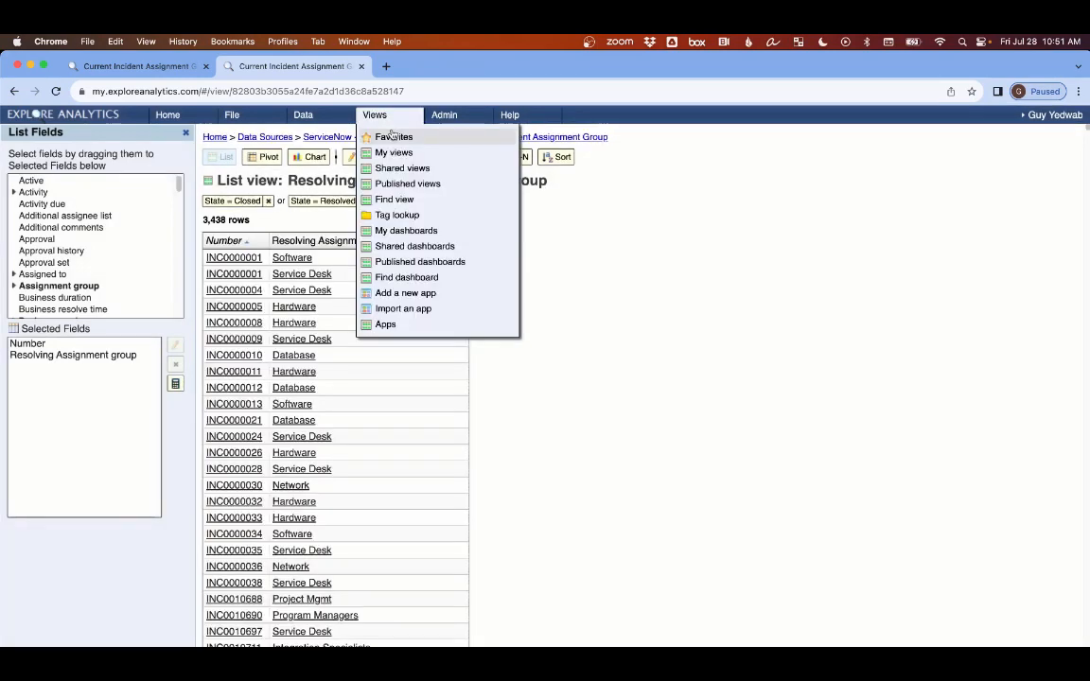
left_click(390, 137)
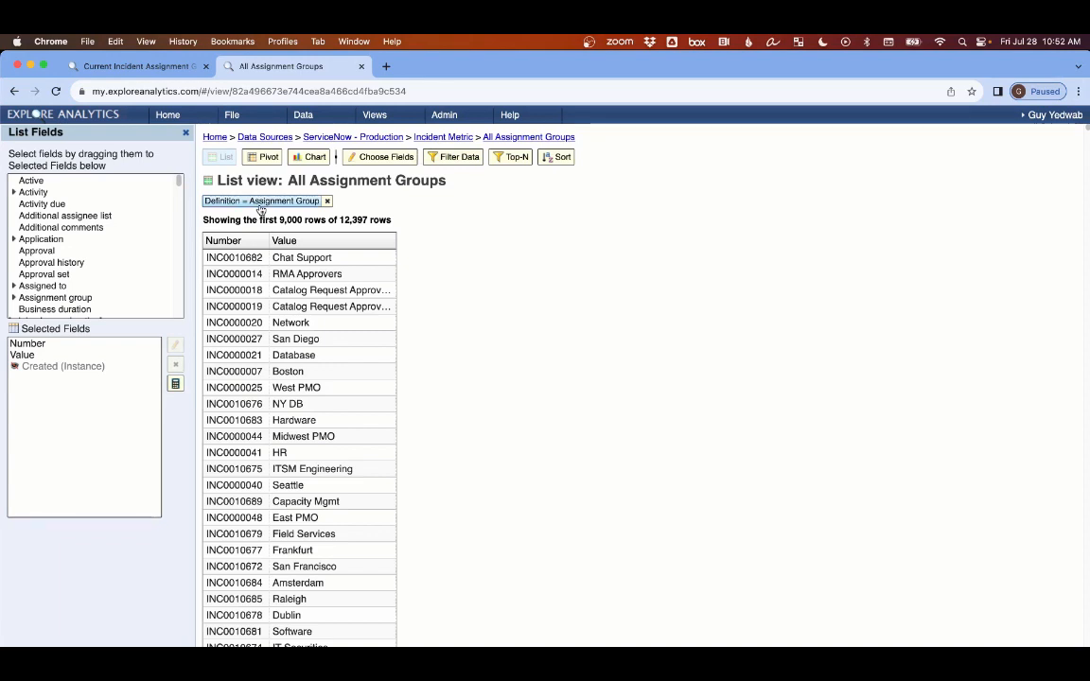
double_click(67, 355)
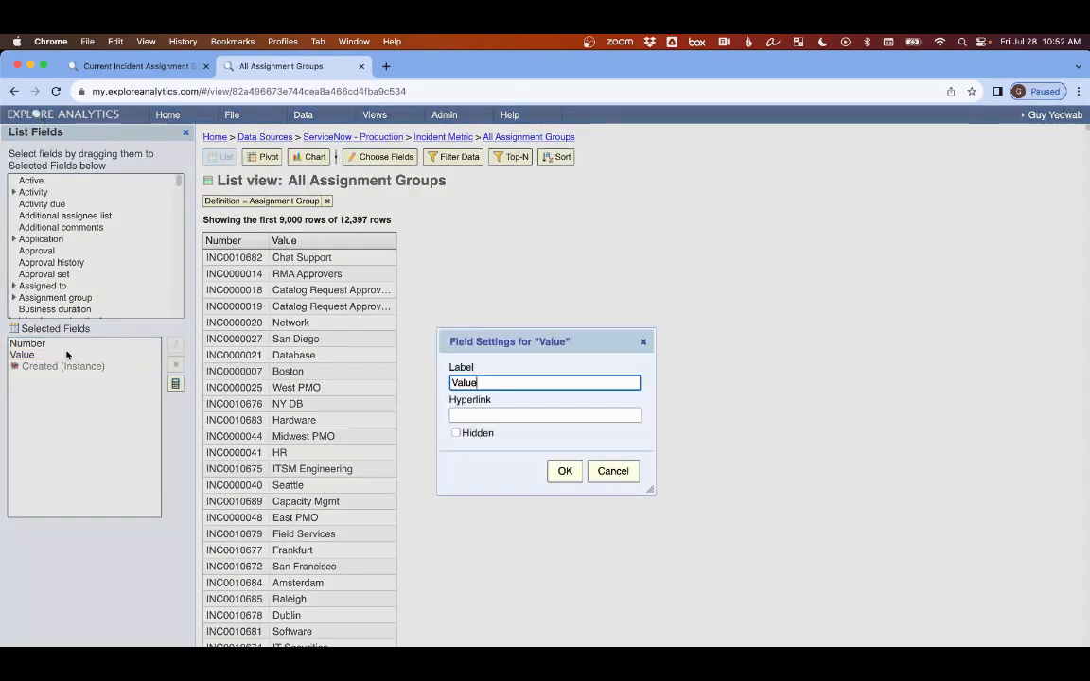
key("super+a")
type("Initia")
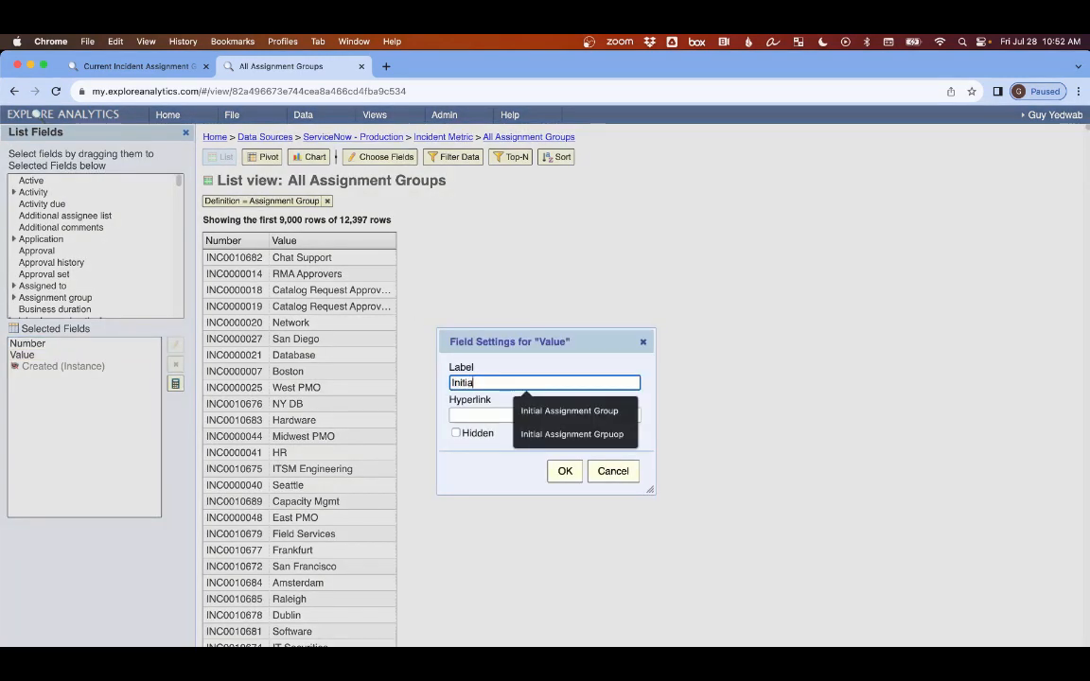
type("l Assig")
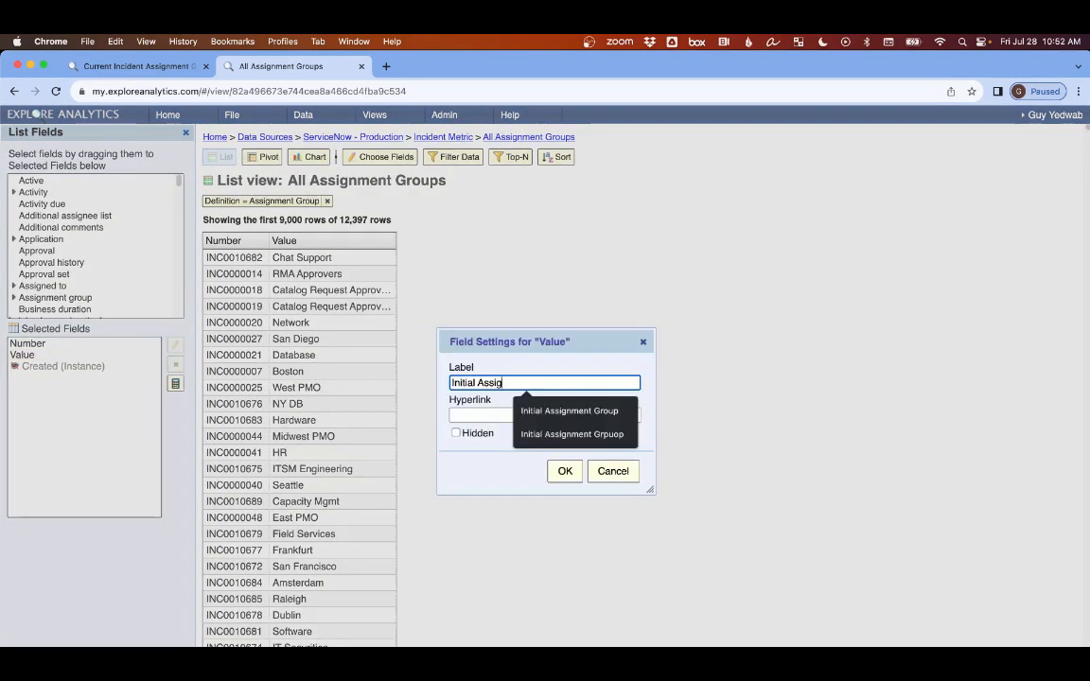
type("nment Group")
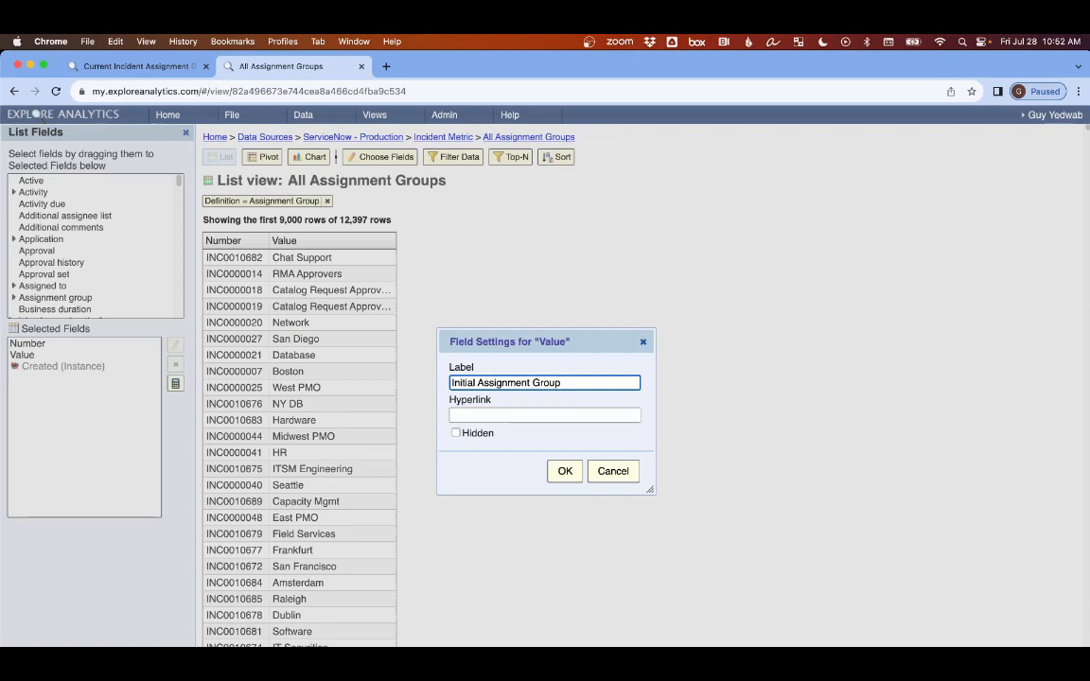
left_click(564, 470)
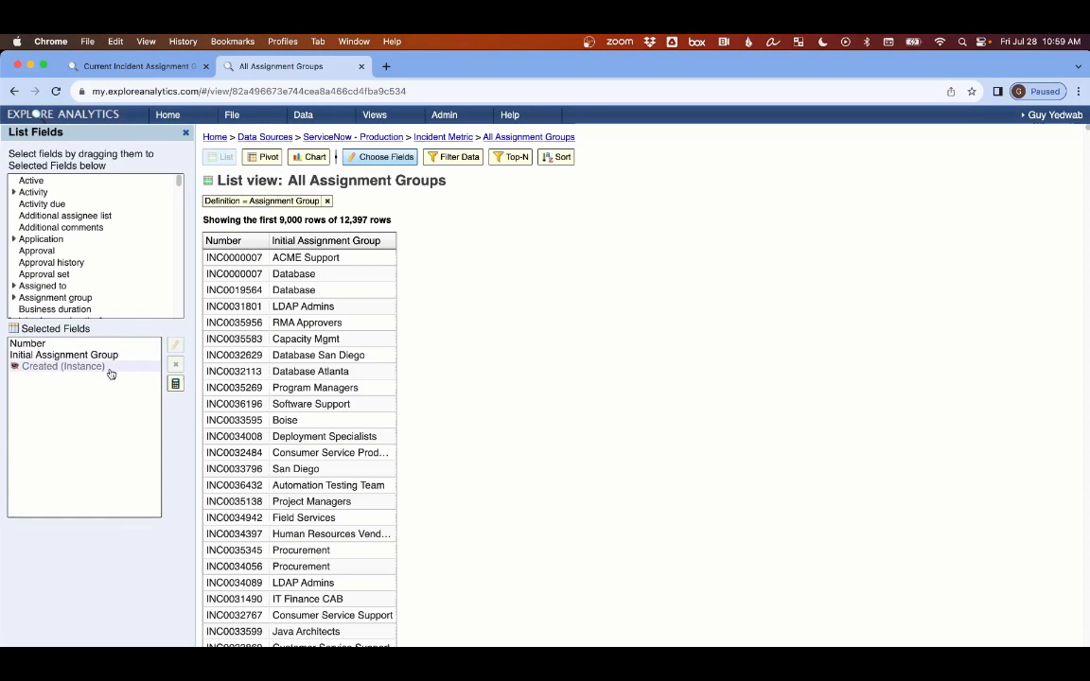
- Apply the All Assignment Groups sort by Created (Instance) with the direction newest to oldest
left_click(557, 157)
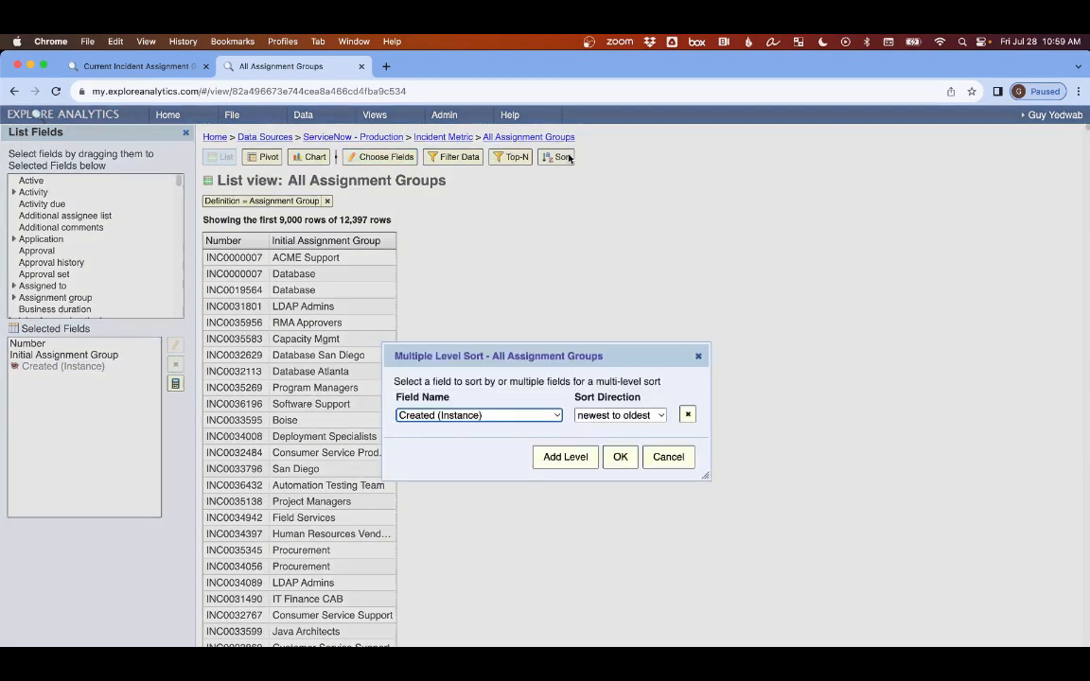
left_click(590, 419)
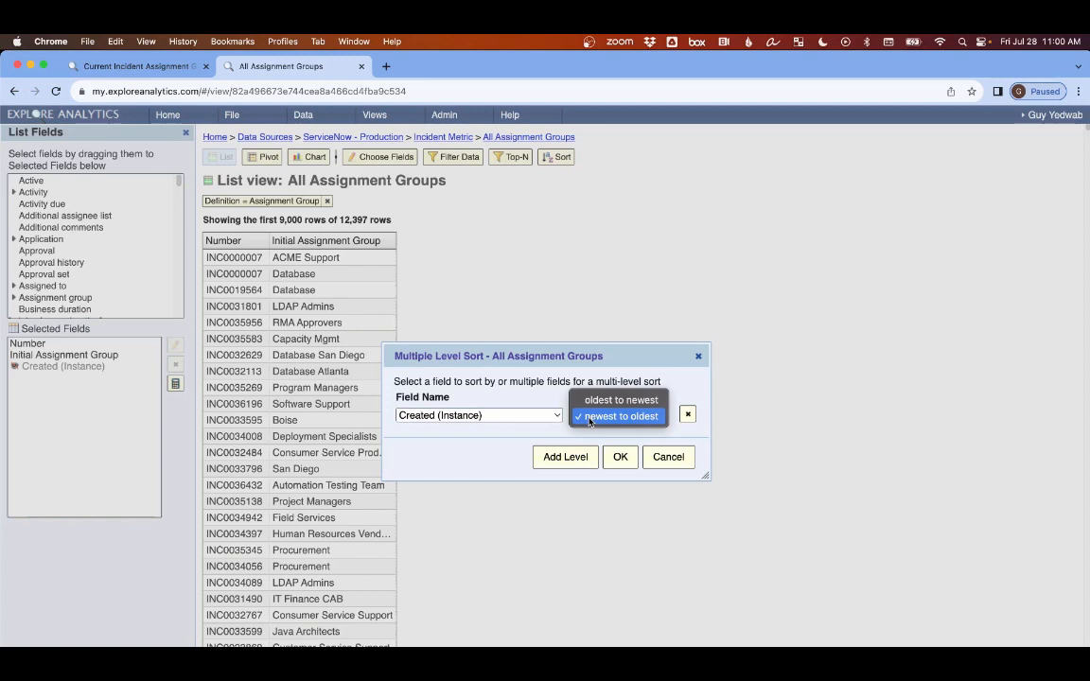
left_click(629, 467)
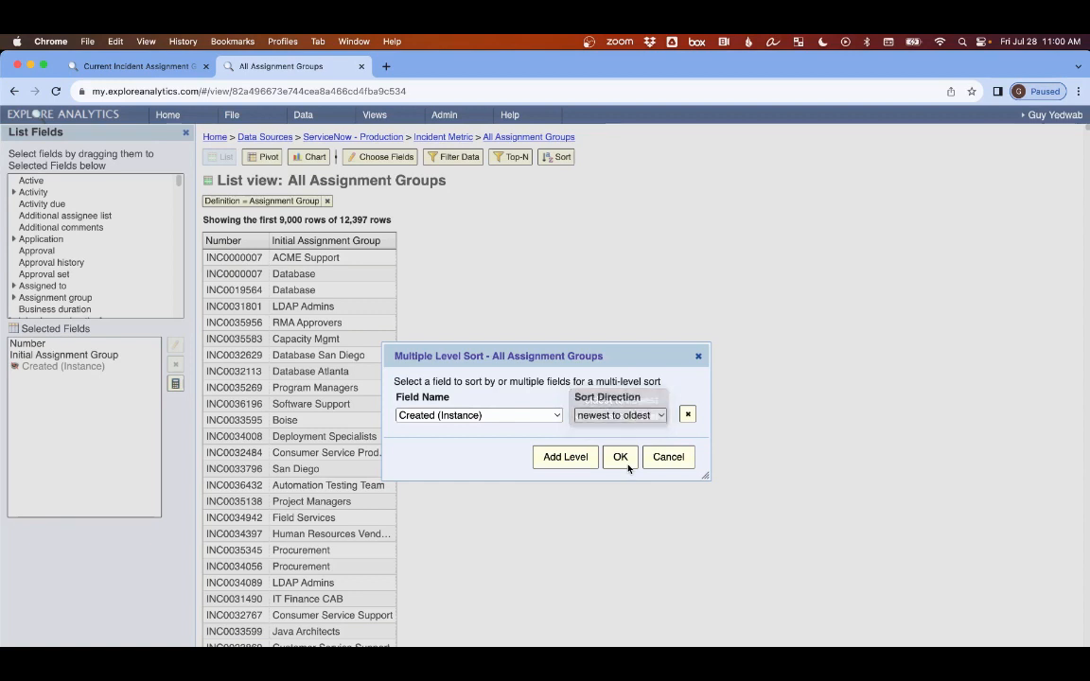
left_click(624, 460)
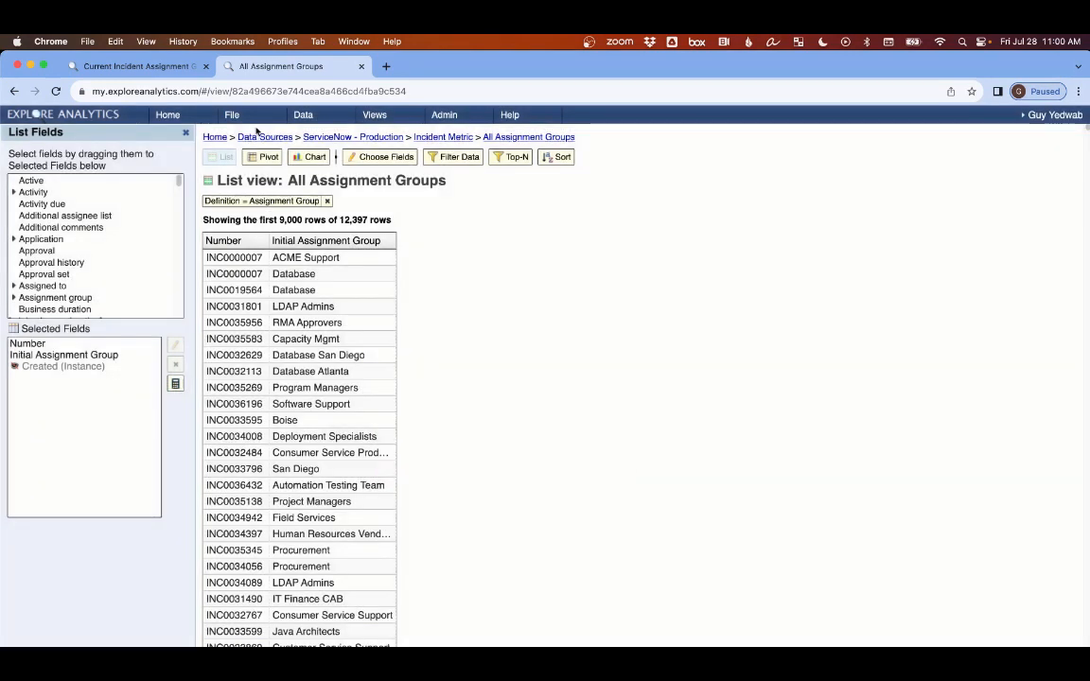
- Start a new mashup view with Resolving Incident Assignment Group and All Assignment Groups as its input views
left_click(230, 115)
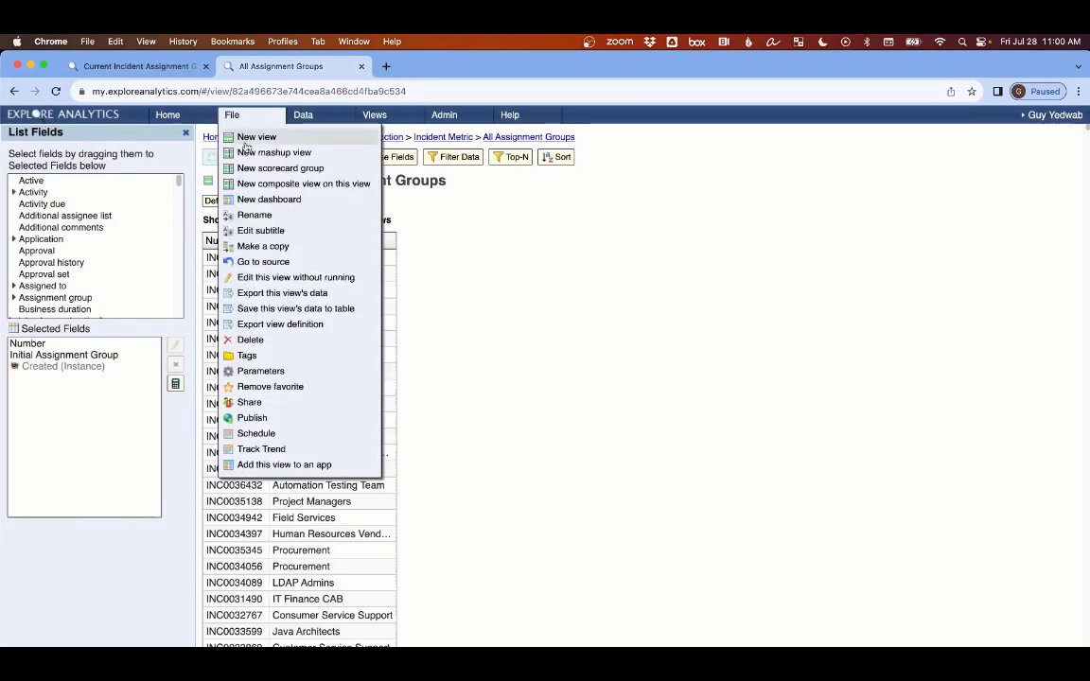
left_click(246, 152)
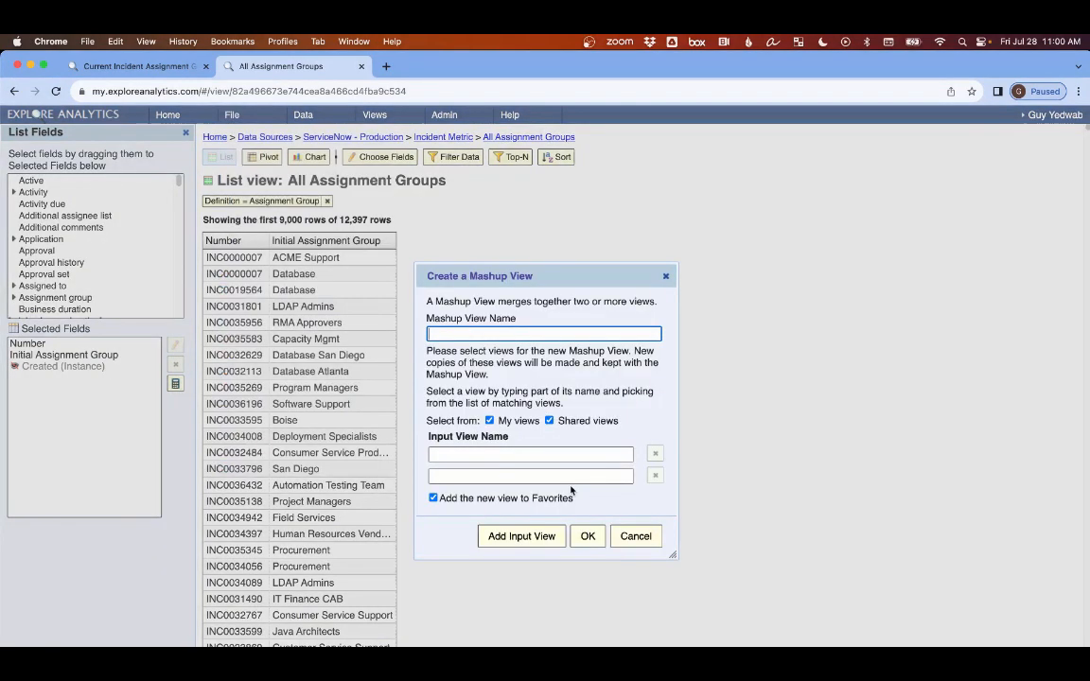
left_click(534, 453)
type("resolv")
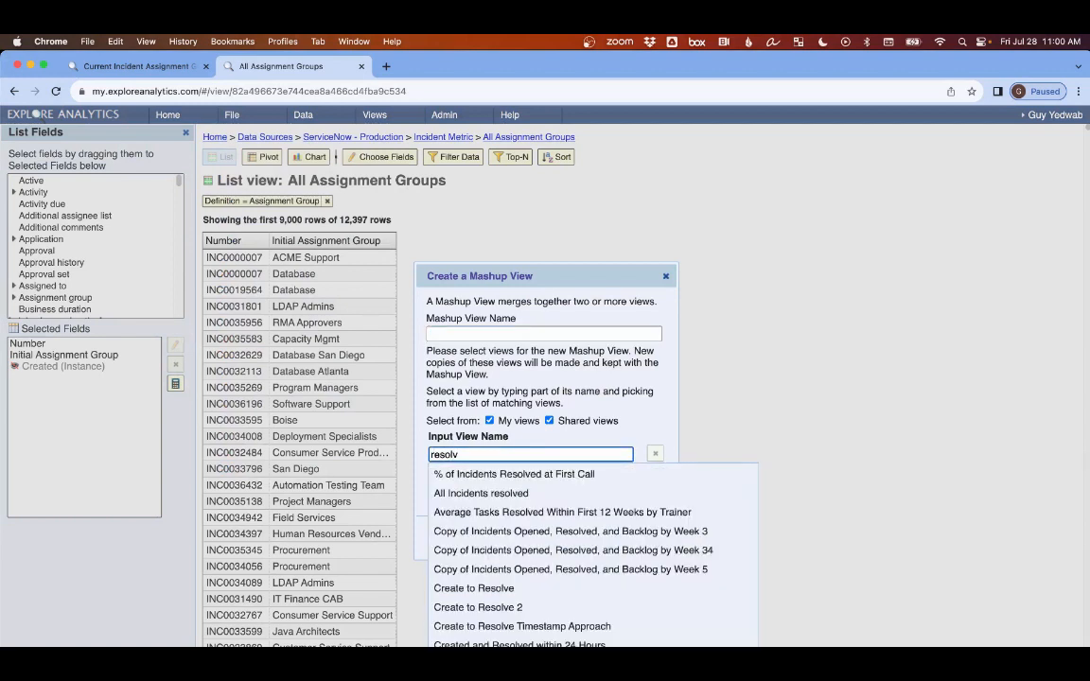
type("ing")
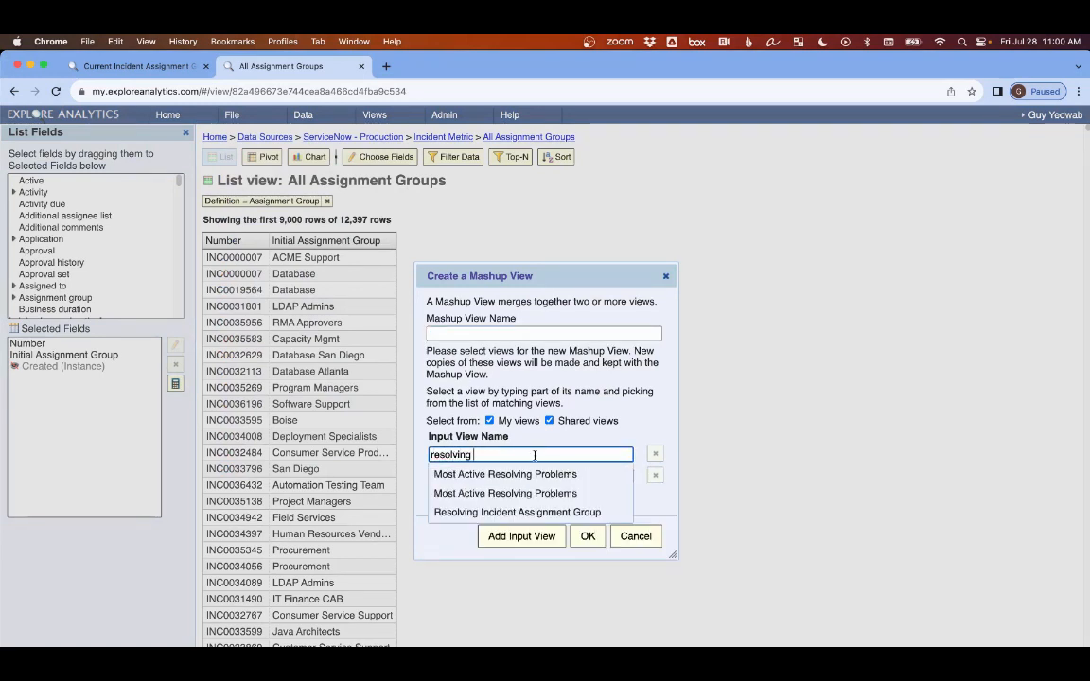
key("Down")
key("Down")
key("Down")
key("Return")
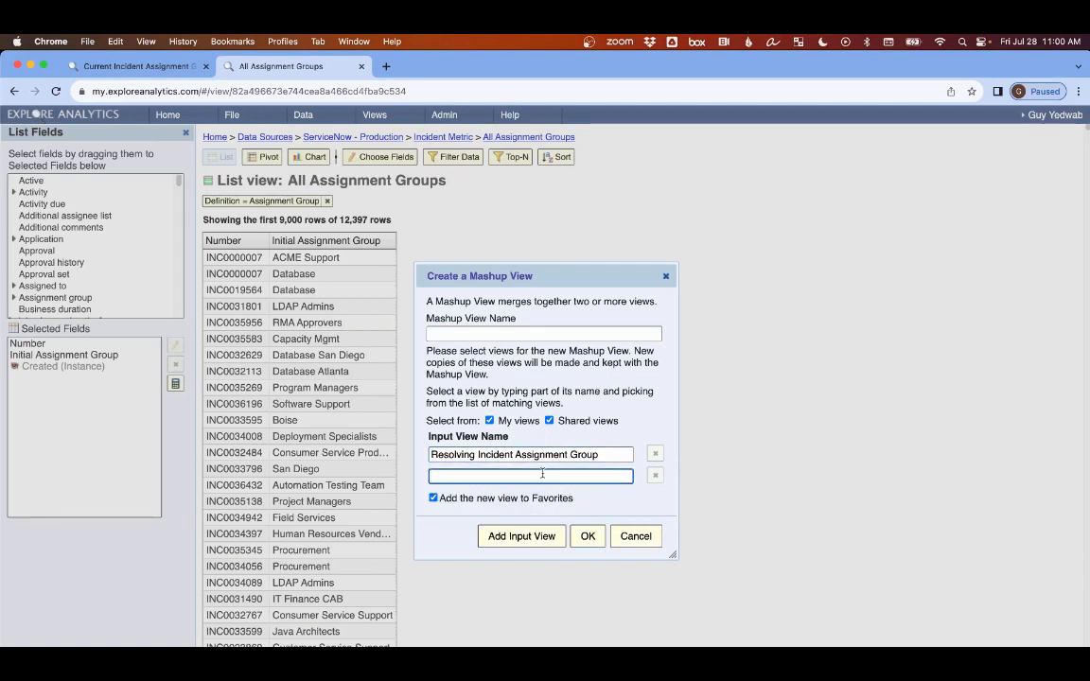
type("all assign")
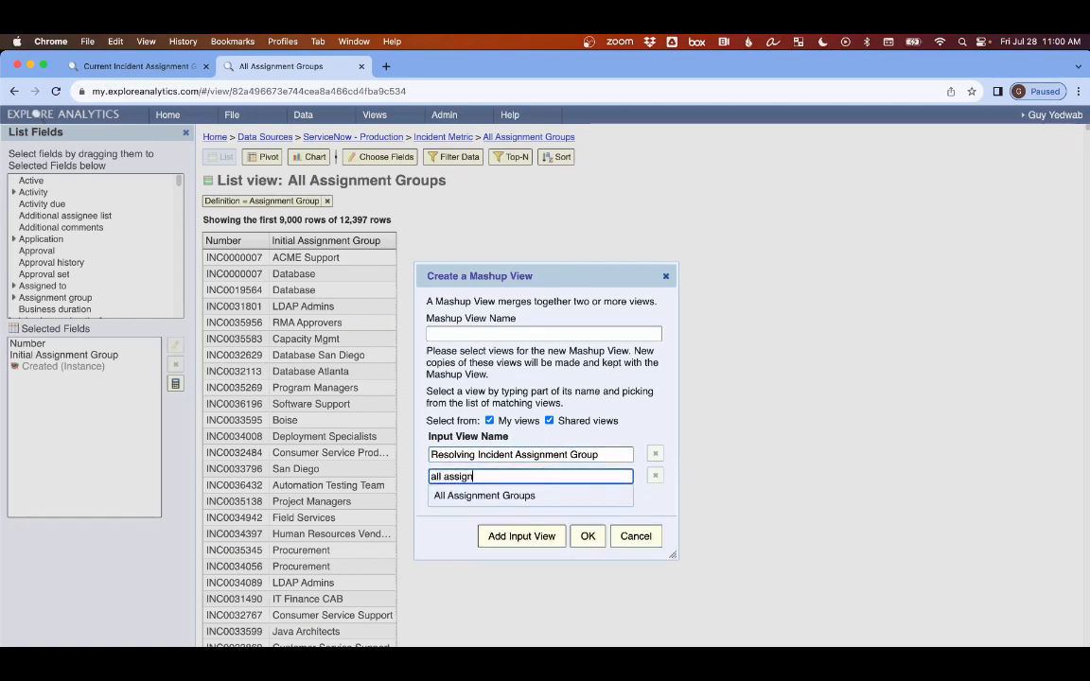
left_click(511, 495)
- Name the mashup view "List of Misassigned and Correctly Assigned Incidents" and create it
left_click(545, 332)
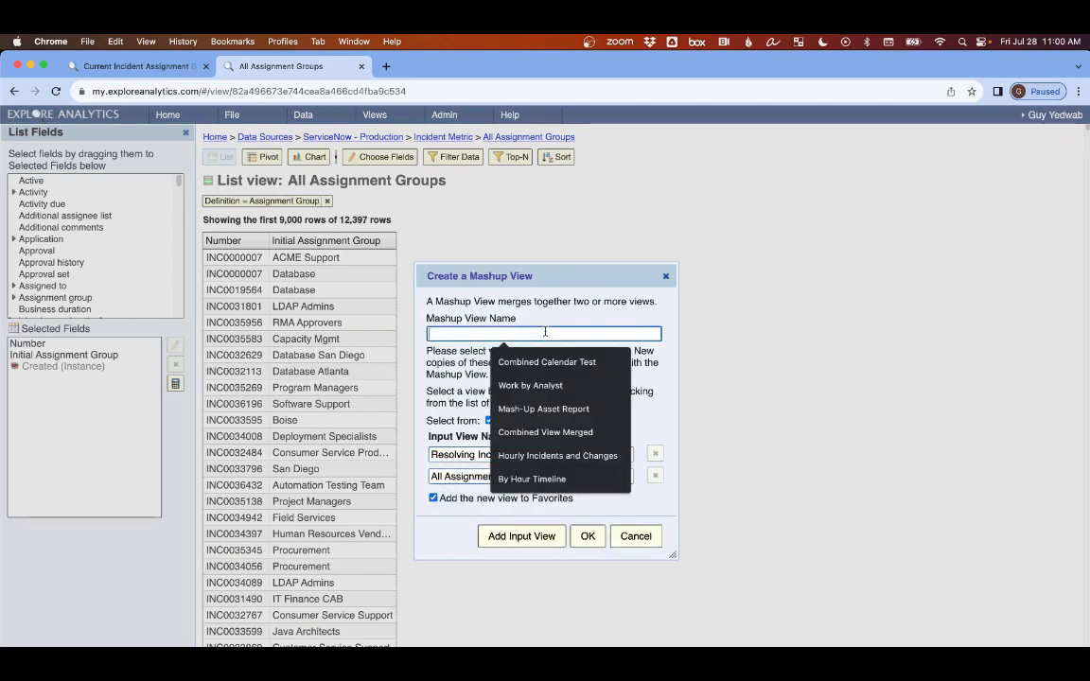
type("L")
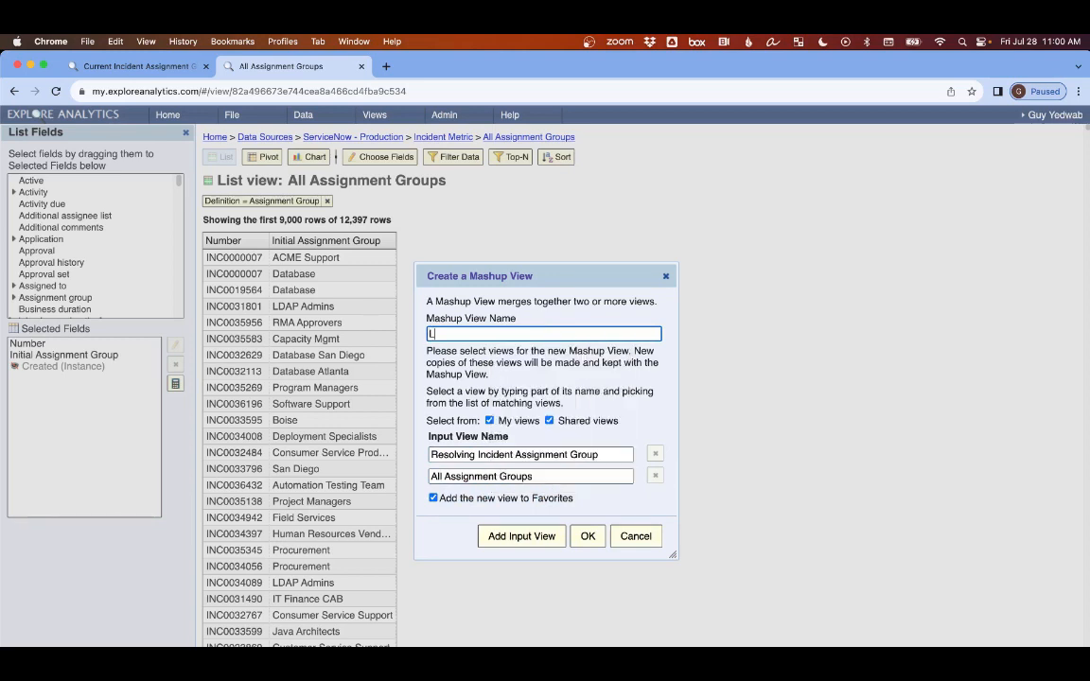
type("ist of Misassign")
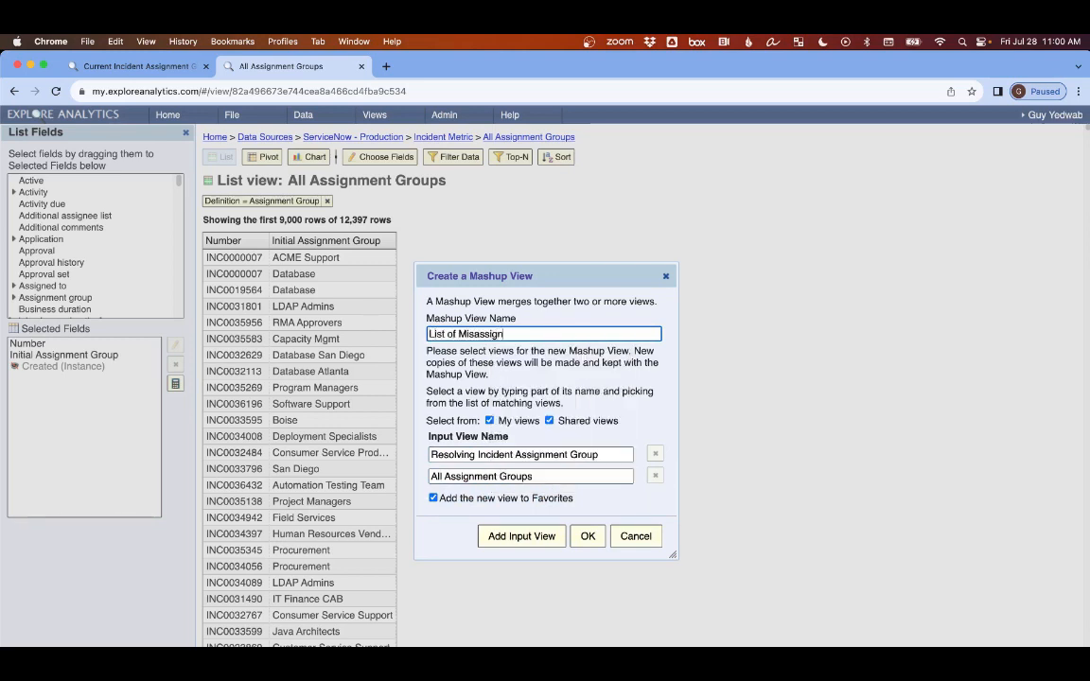
type("ed and Correctly As")
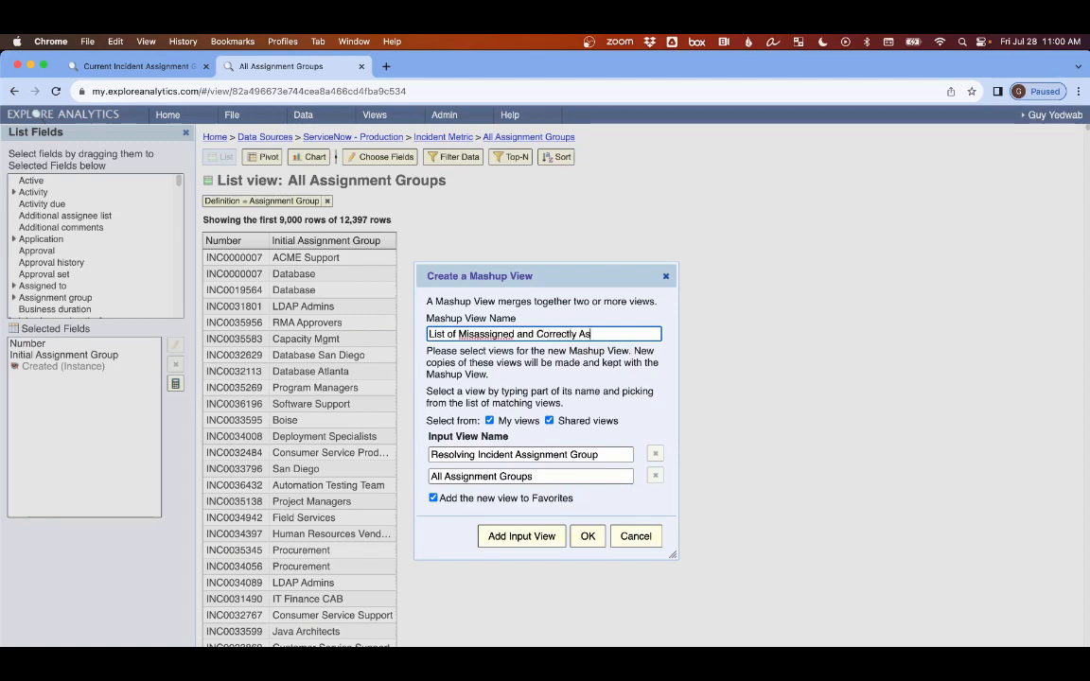
type("signed Incidents")
key("Return")
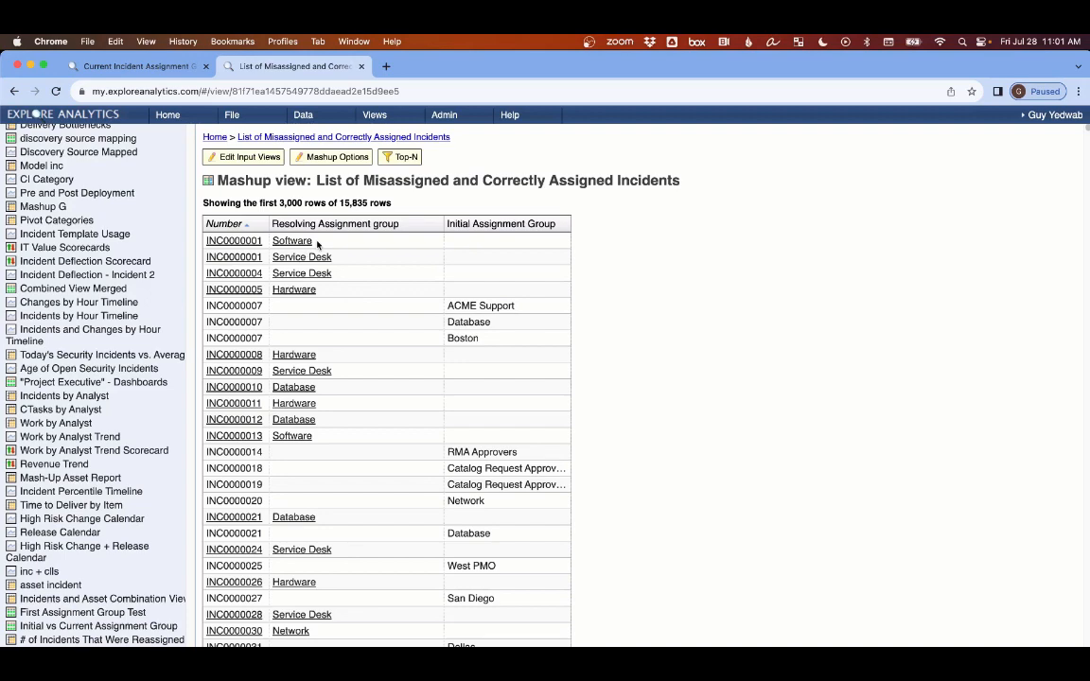
- Set the mashup options to merge rows with the list and skip rows whose key does not match
left_click(339, 157)
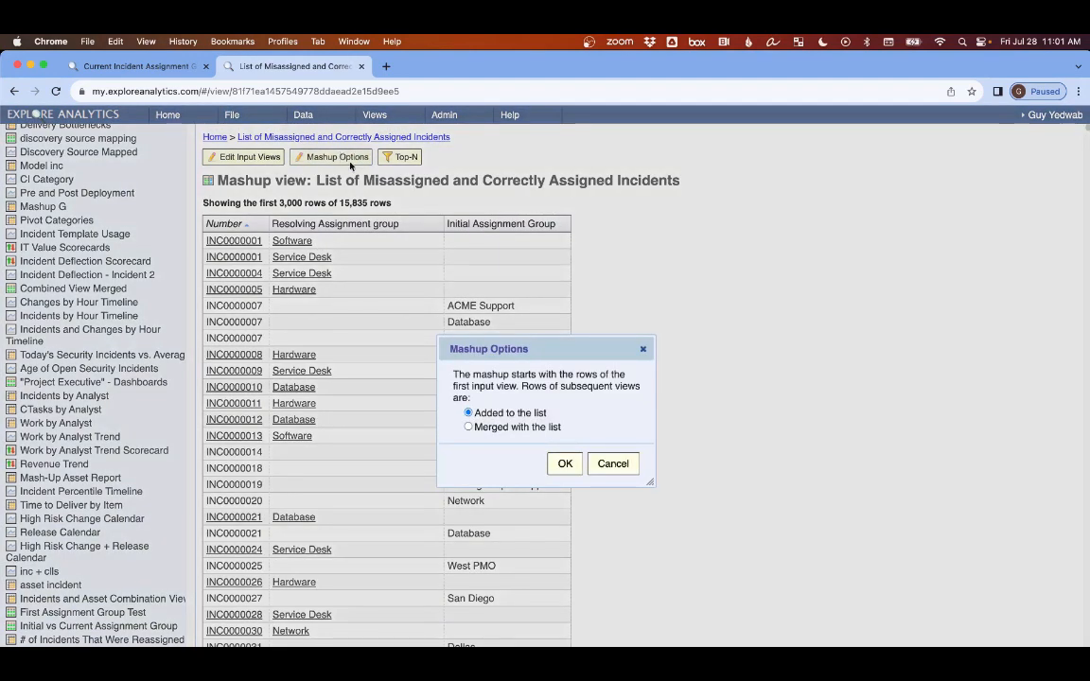
left_click_drag(476, 413, 551, 414)
left_click(526, 427)
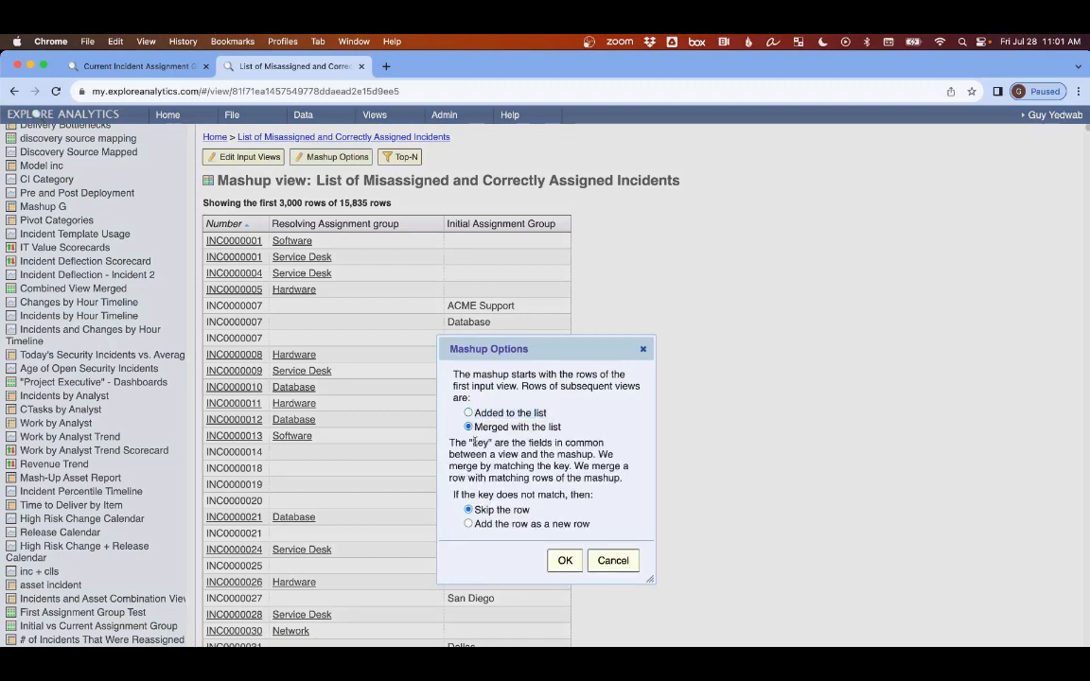
double_click(480, 442)
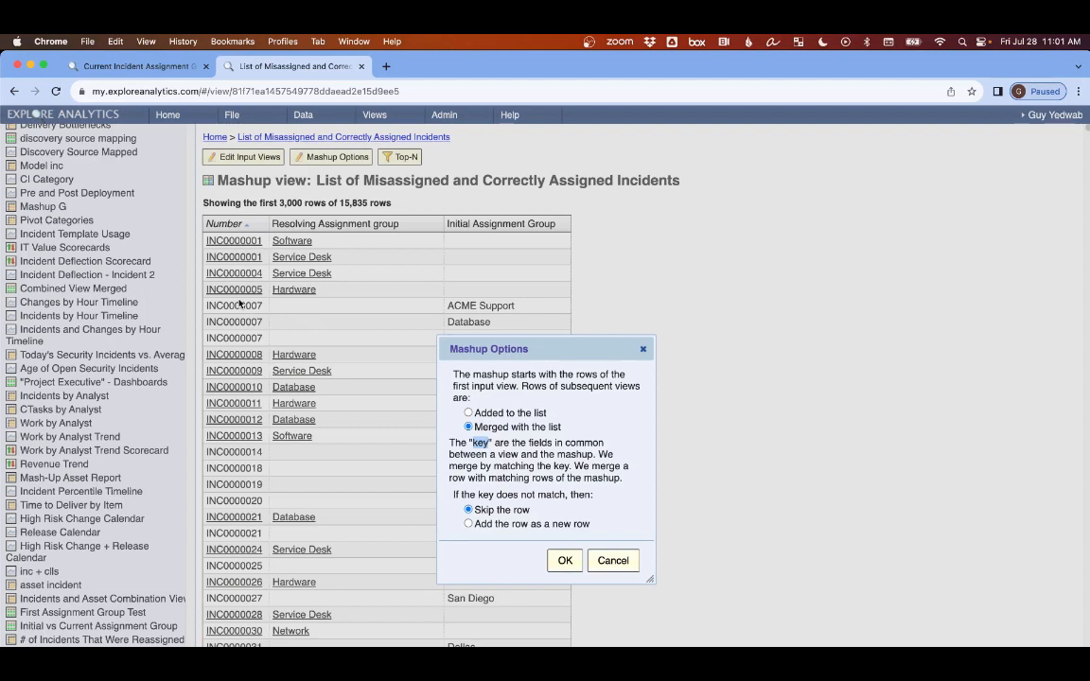
left_click(503, 513)
left_click(565, 560)
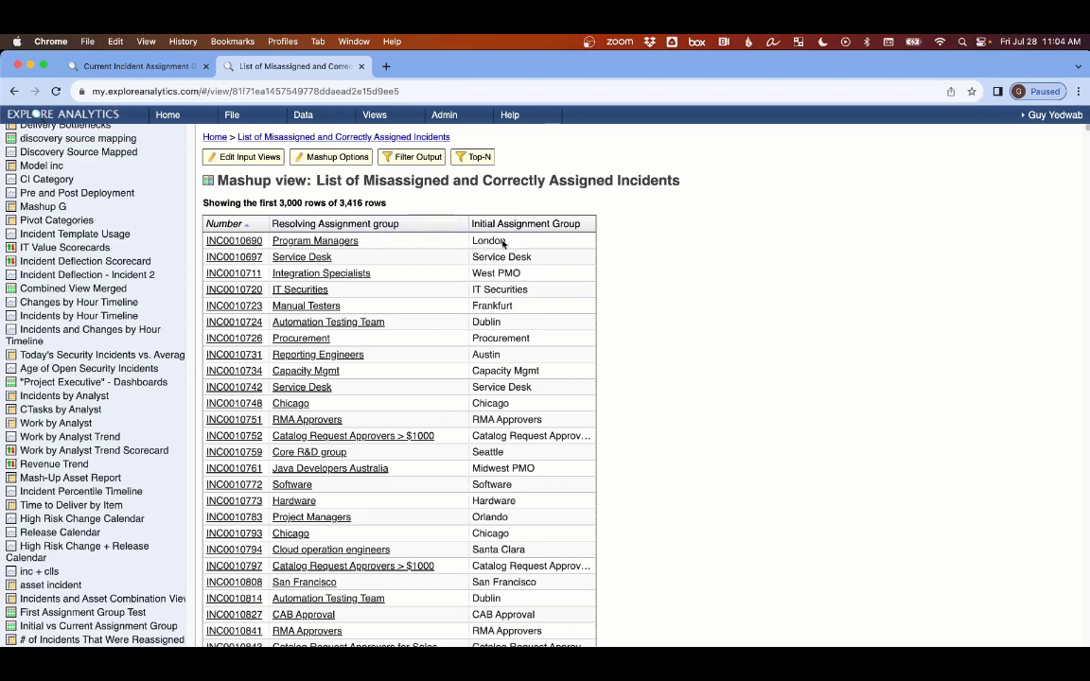
- Compare the resolving and initial assignment groups in the Program Managers row and the first RMA Approvers row
left_click_drag(504, 243, 470, 242)
left_click_drag(352, 241, 269, 248)
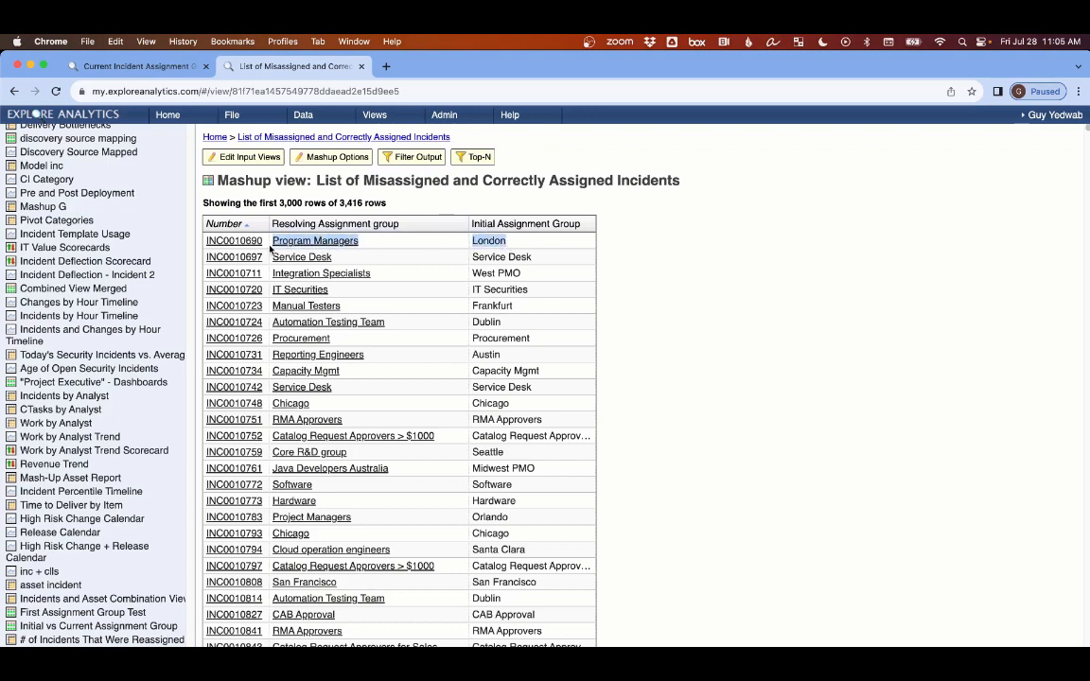
left_click(627, 273)
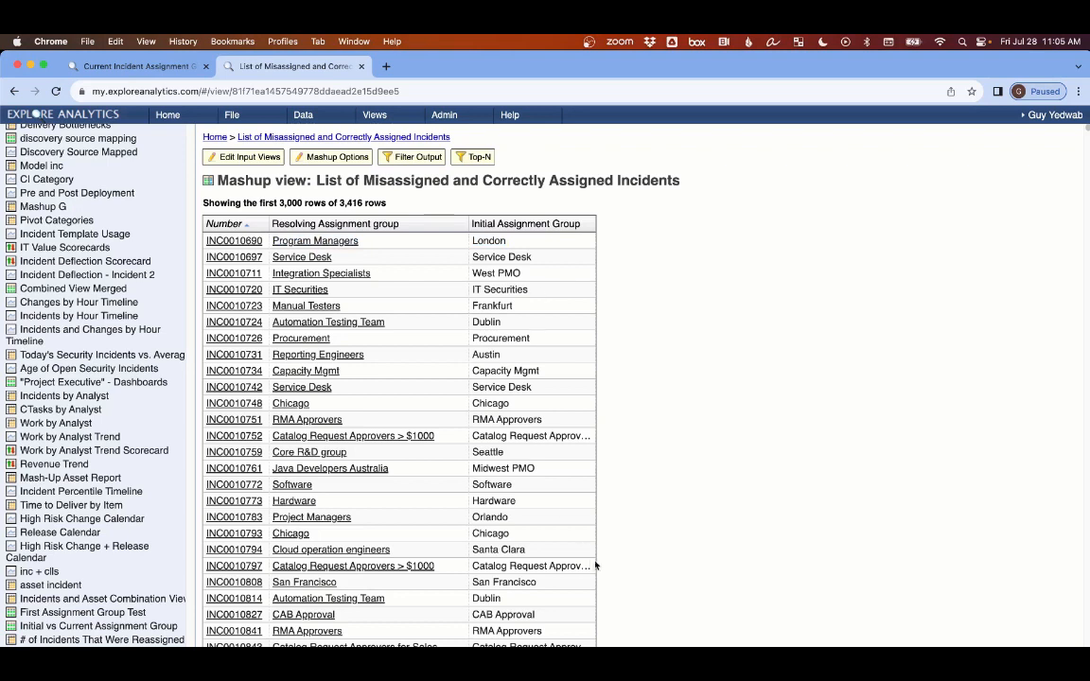
left_click_drag(549, 421, 274, 426)
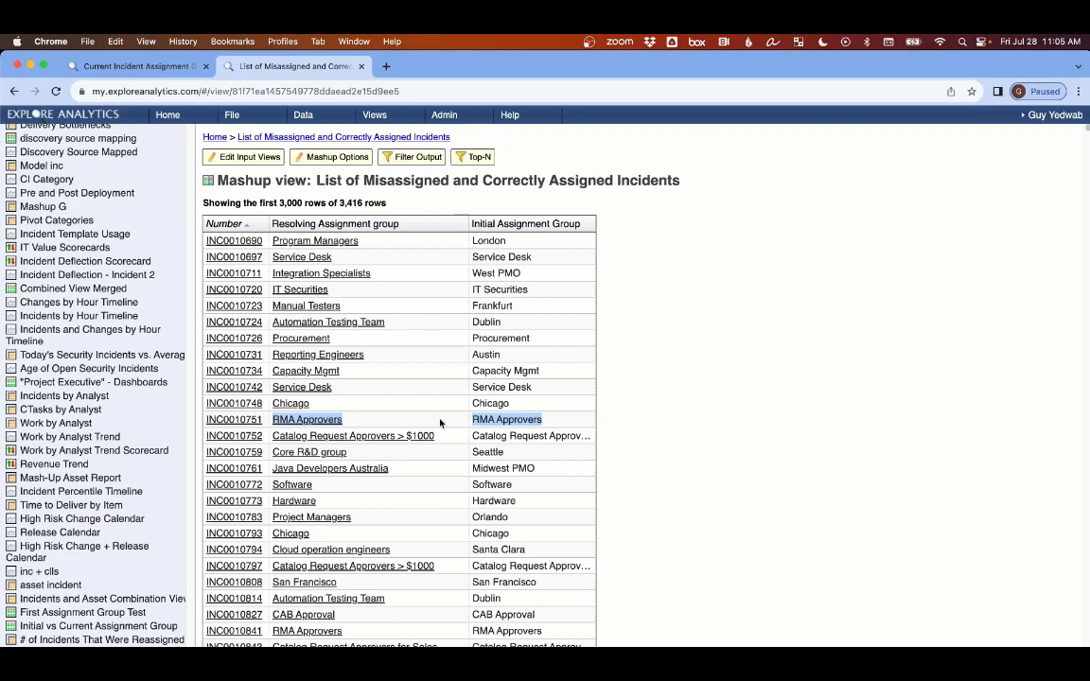
left_click(654, 460)
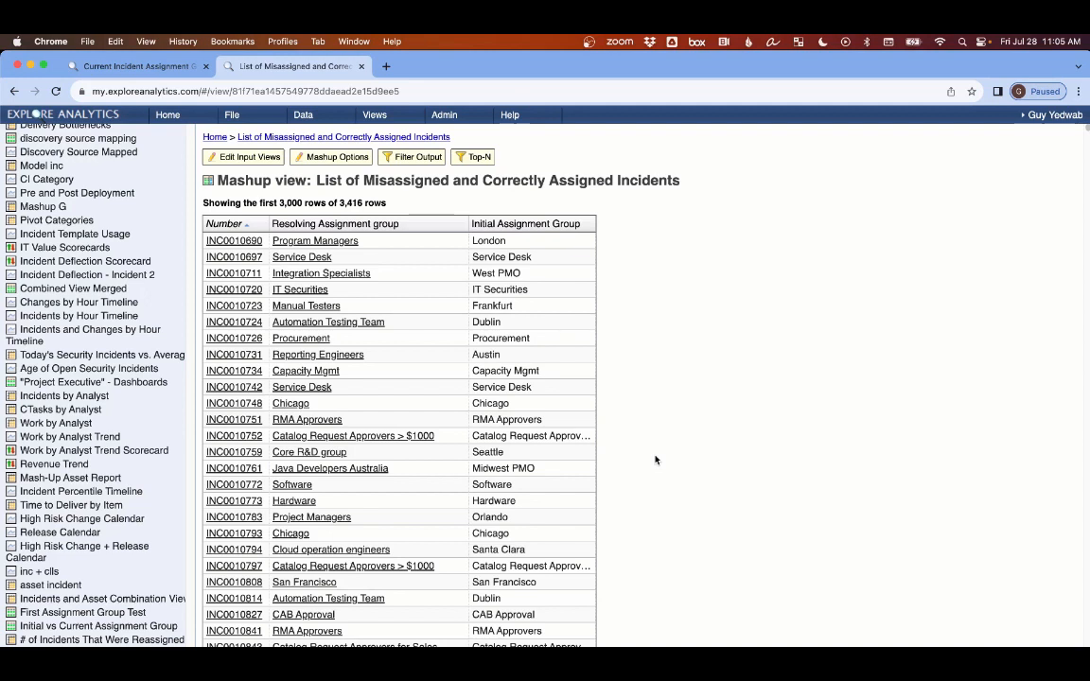
- Create a composite view on this mashup view and name it "Number of Misassigned Incidents"
left_click(235, 114)
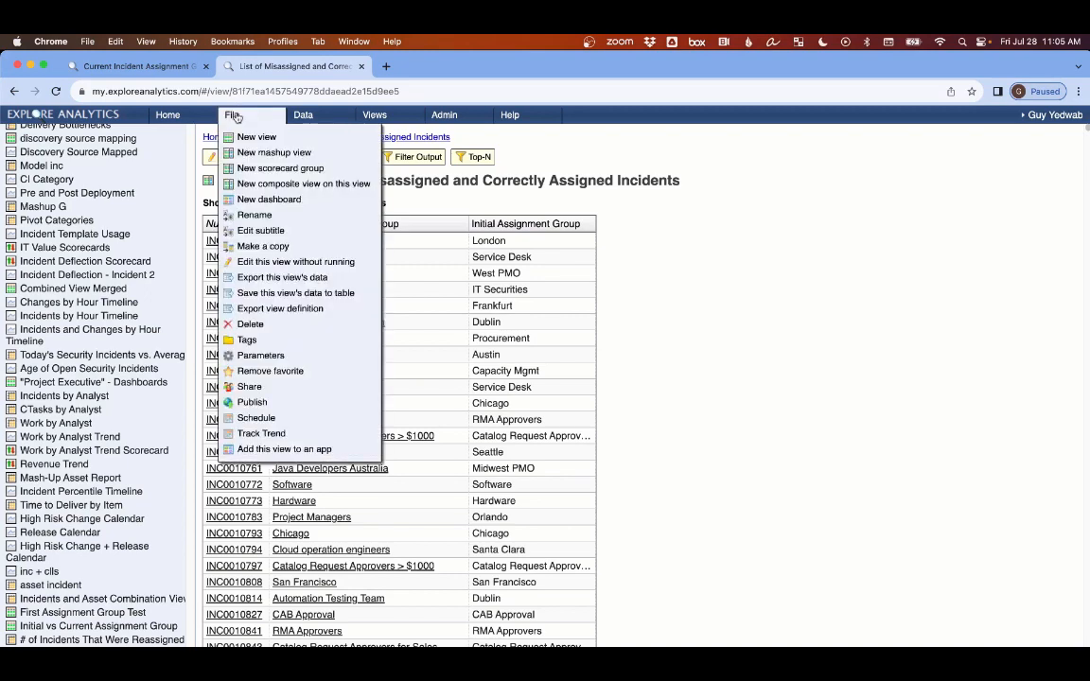
left_click(269, 183)
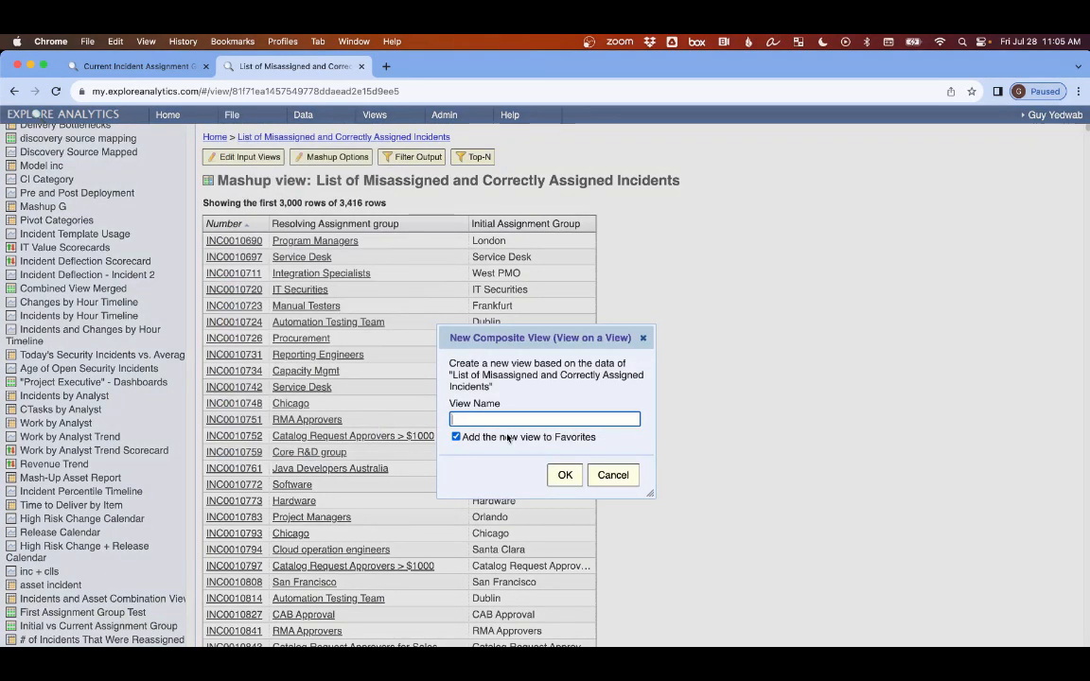
type("Number of Misa")
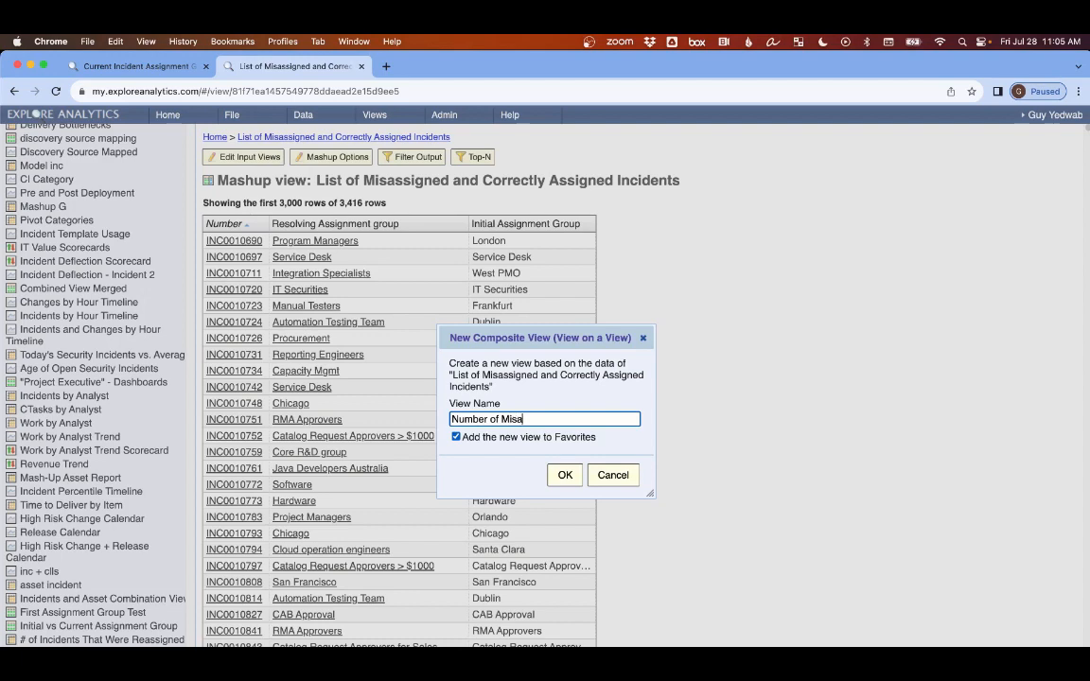
type("ssigned Incidents")
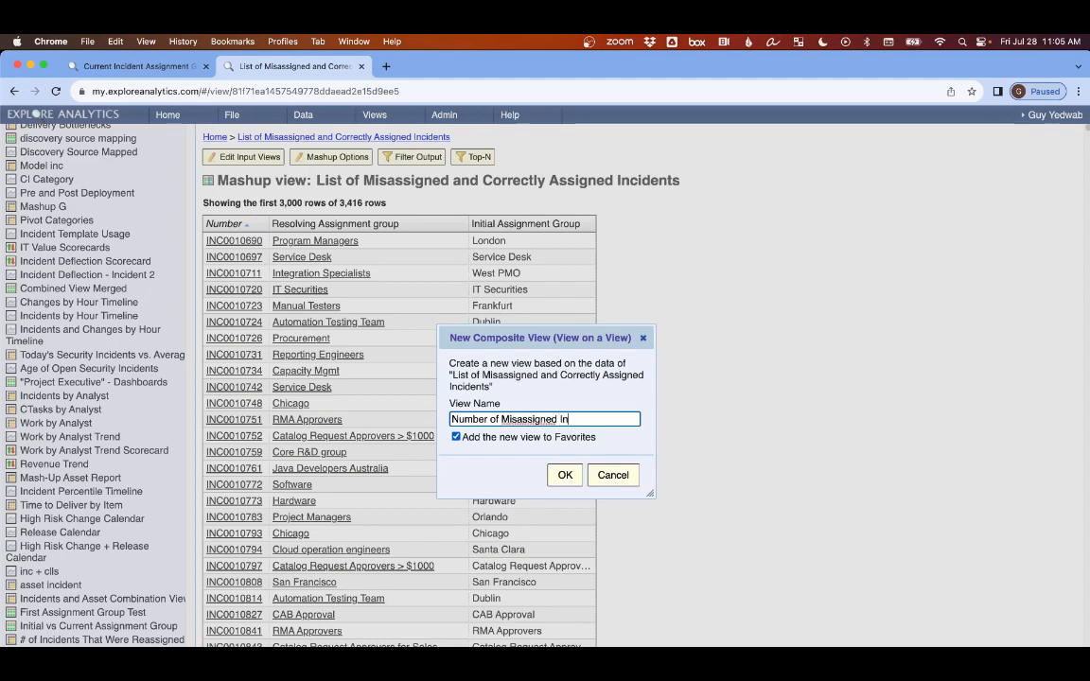
key("Return")
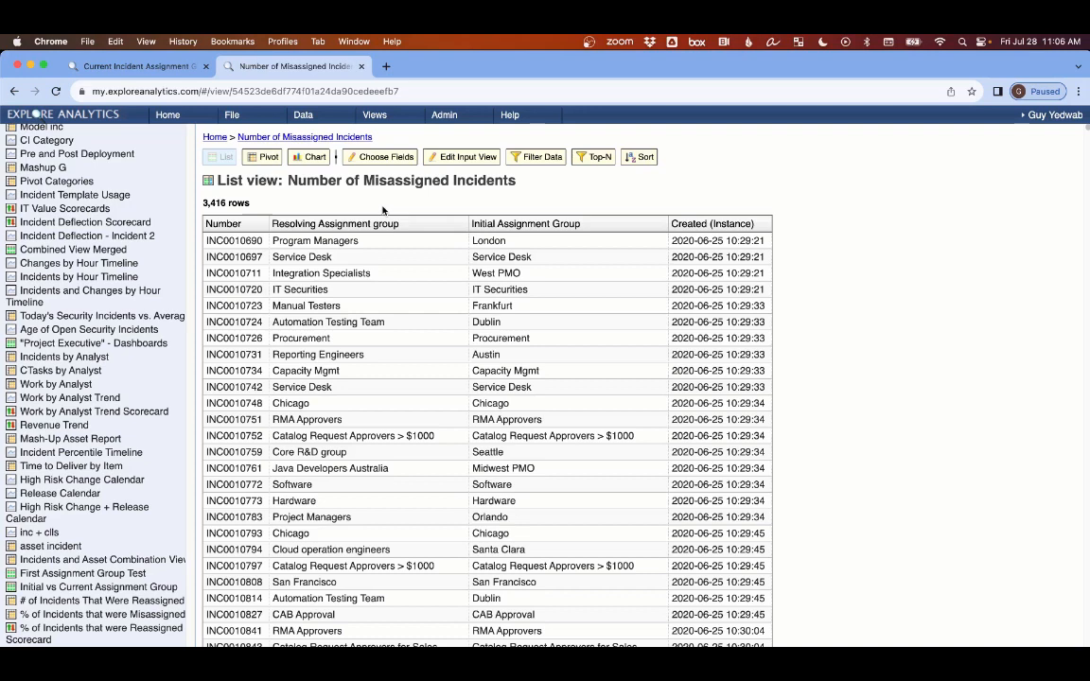
- Turn the list into a pivot view with Resolving Assignment group as the row label
left_click(381, 156)
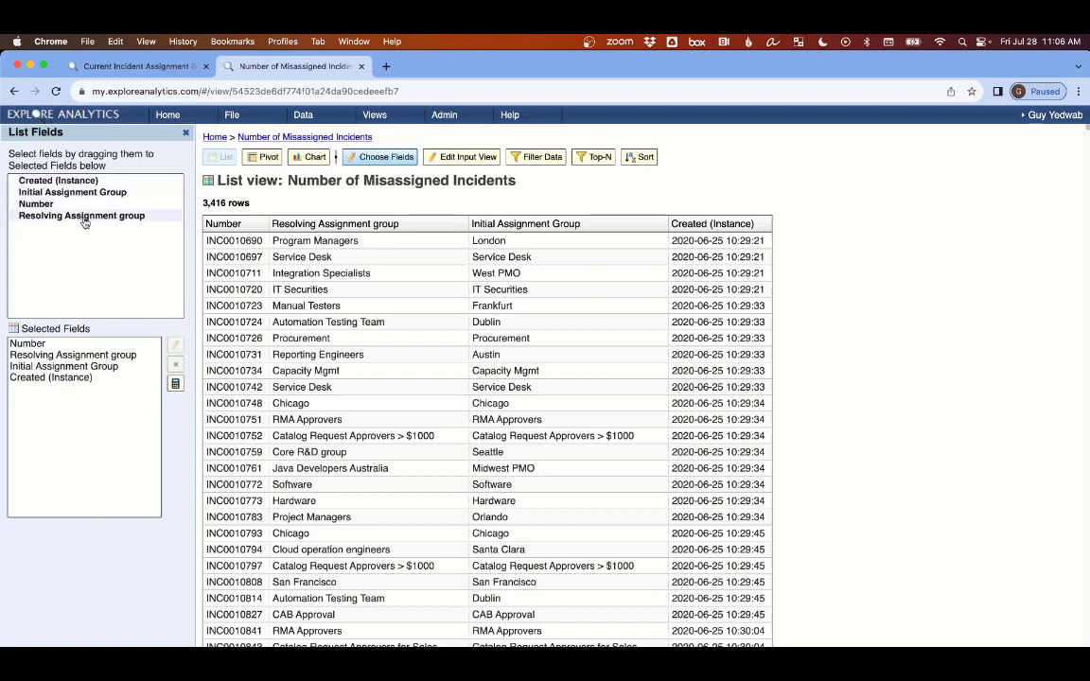
left_click(268, 158)
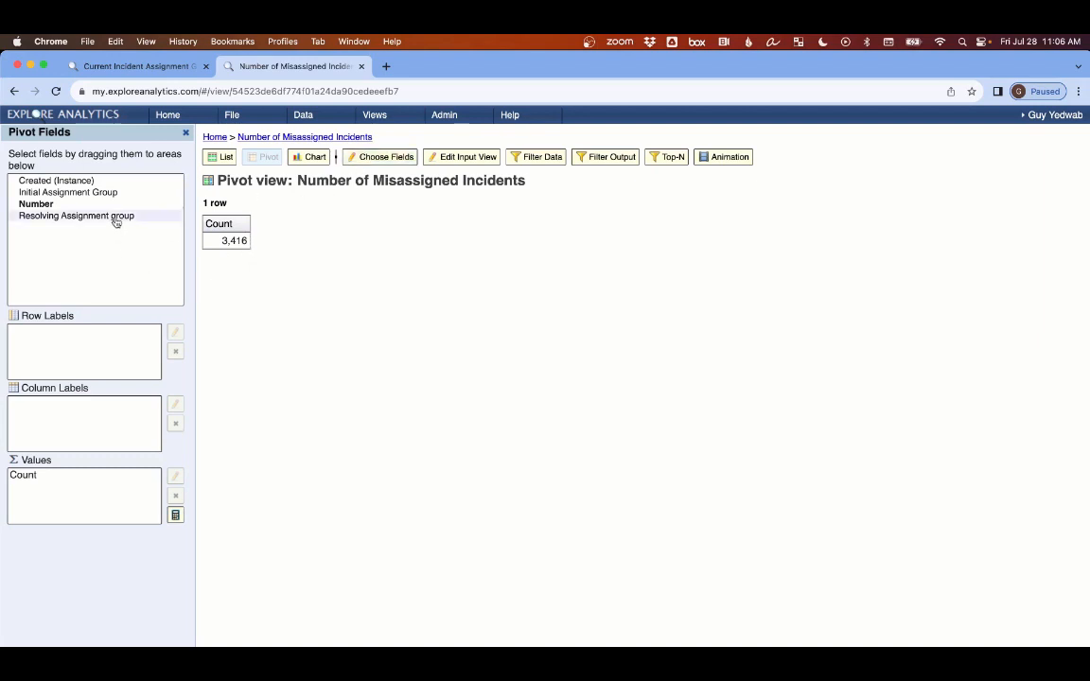
left_click_drag(115, 220, 75, 343)
- Relabel the pivot's Count value as "Misassigned Incidents"
double_click(24, 475)
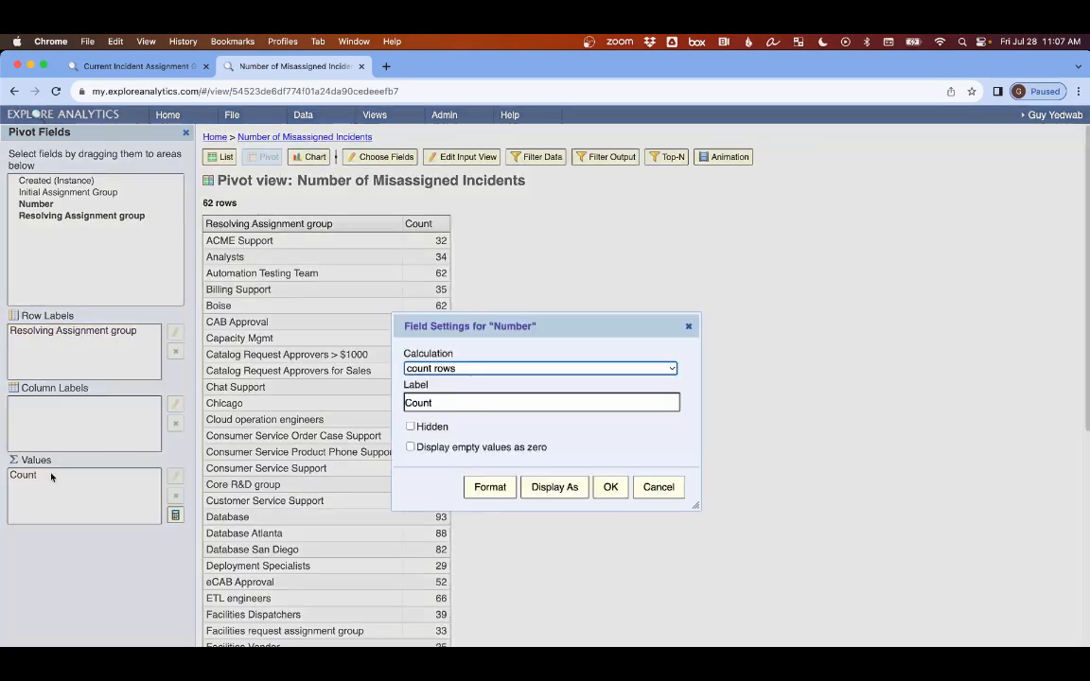
double_click(426, 403)
type("Misassign")
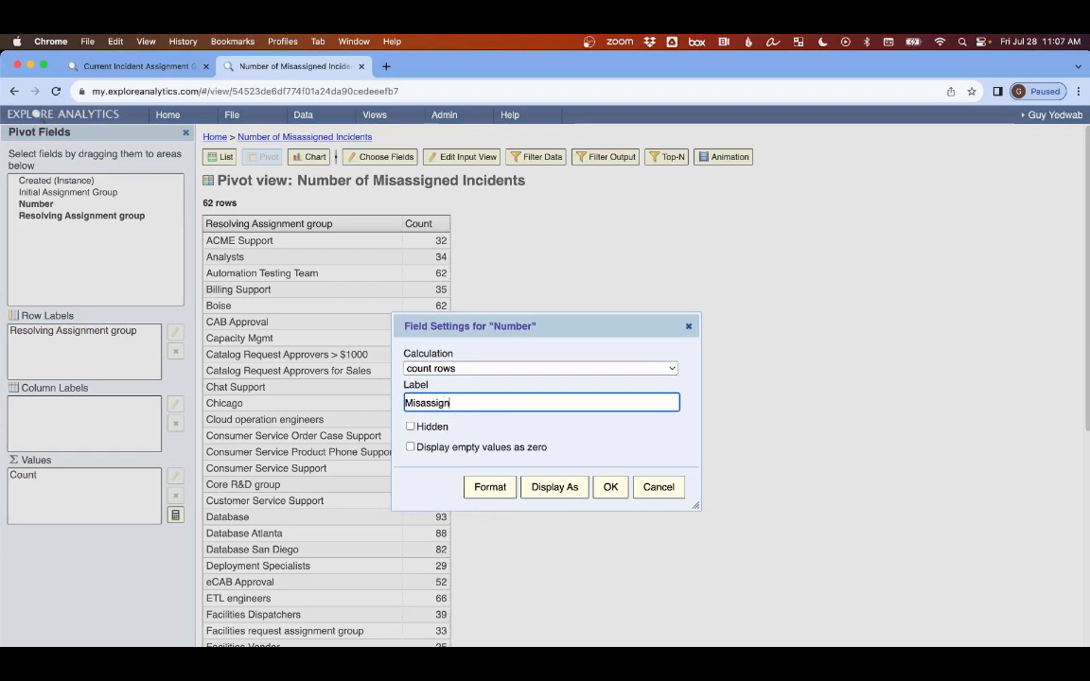
type("ed Incidents")
key("Return")
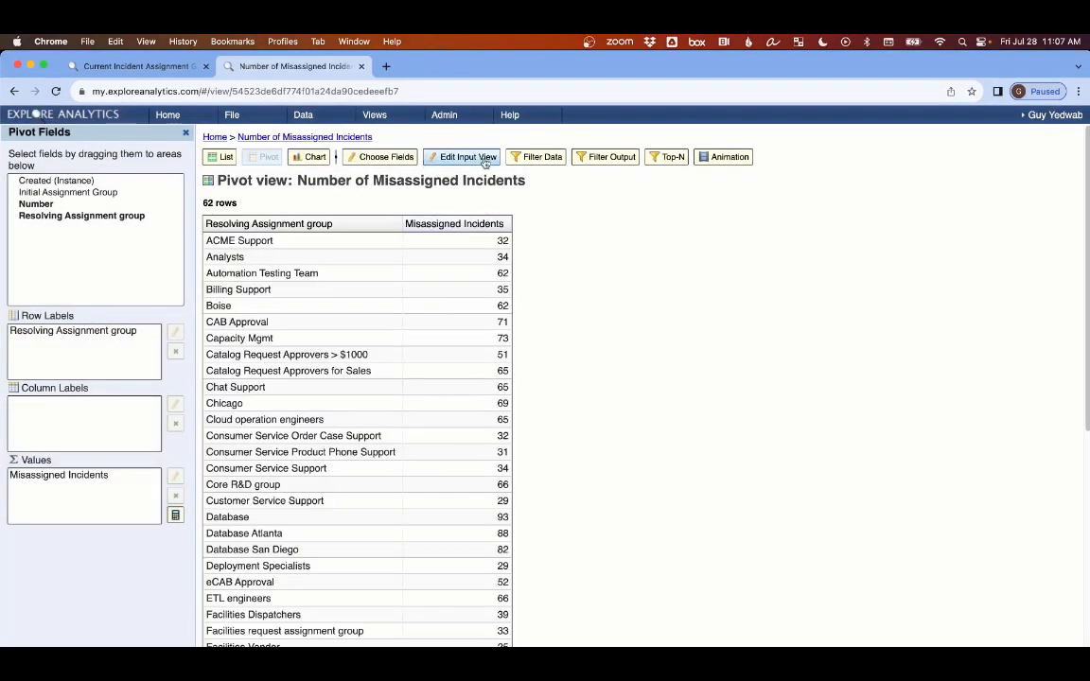
- Filter the data to incidents whose Resolving Assignment group is different from the Initial Assignment Group
left_click(541, 157)
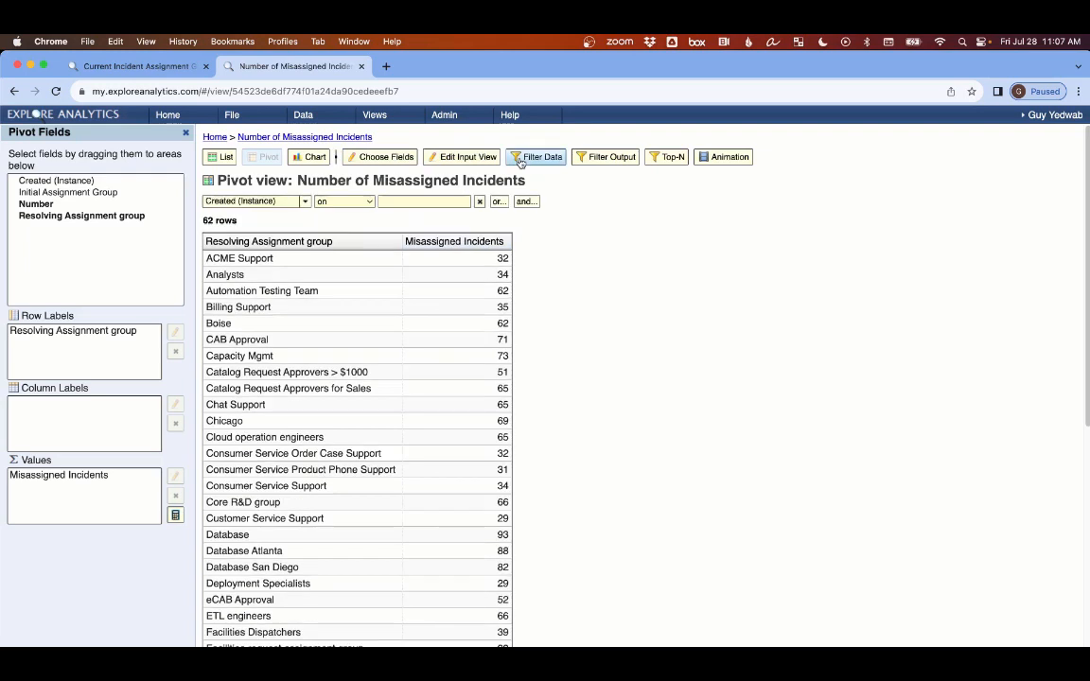
left_click(297, 202)
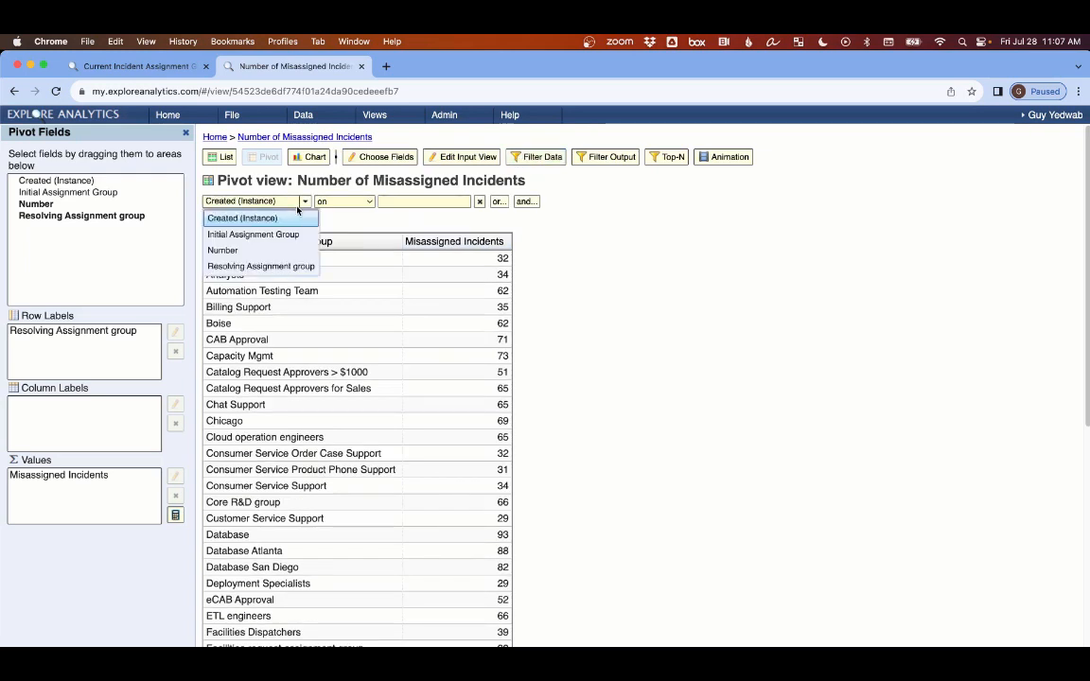
left_click(284, 266)
left_click(369, 201)
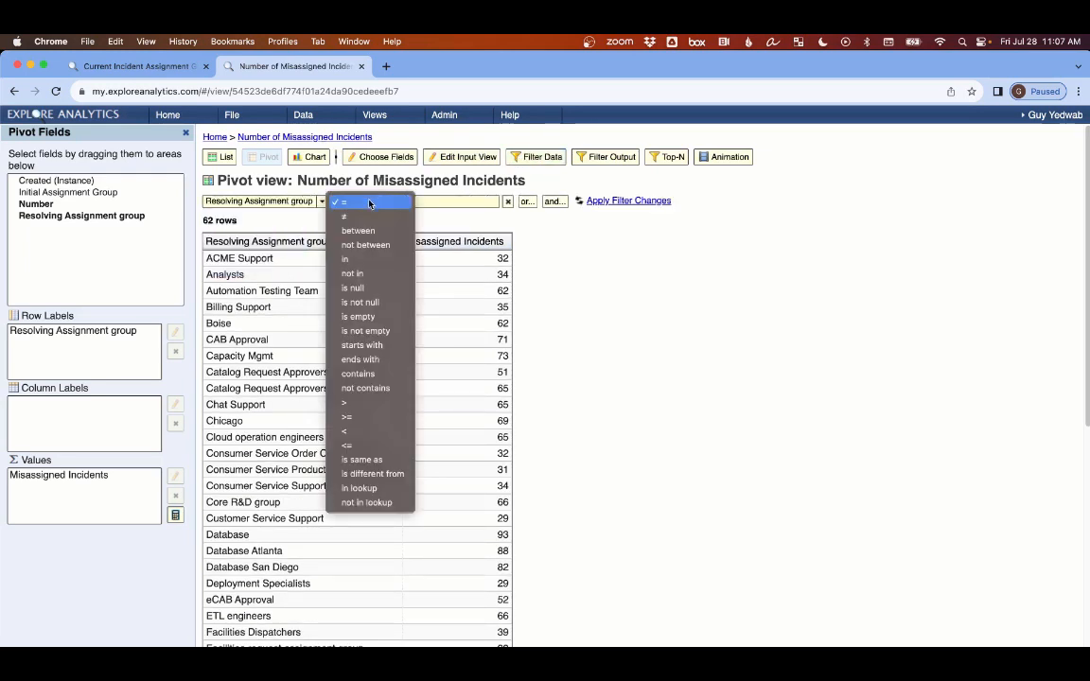
left_click(372, 473)
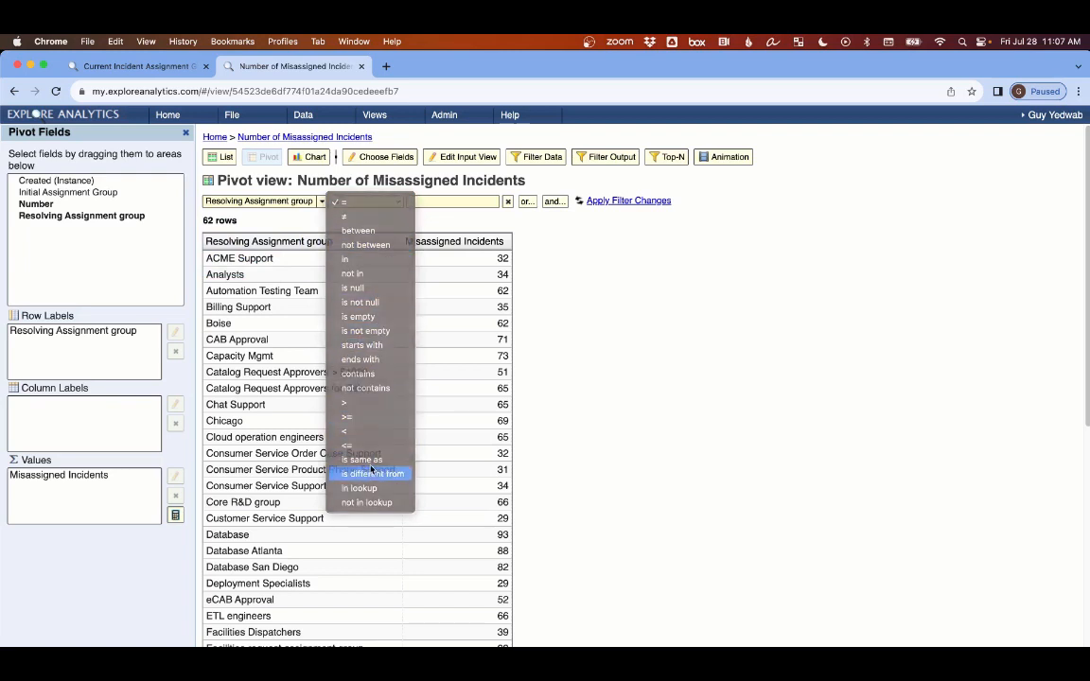
left_click(628, 201)
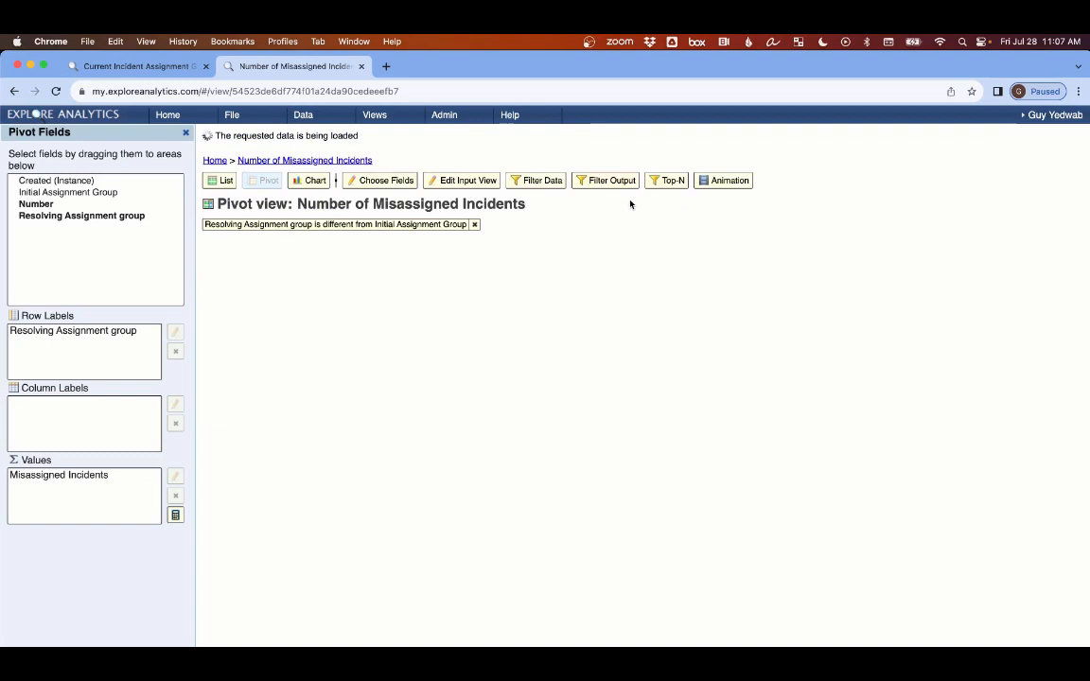
- Make a copy of the pivot view named "Number of All Incidents"
left_click(249, 118)
left_click(265, 246)
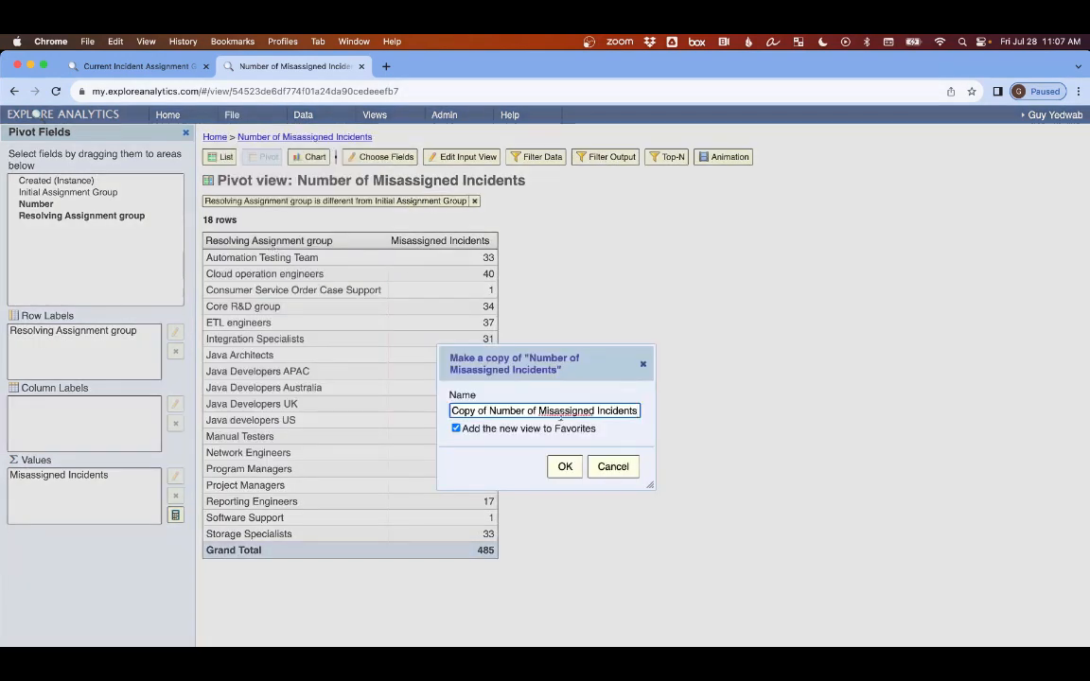
left_click_drag(489, 411, 451, 411)
key("BackSpace")
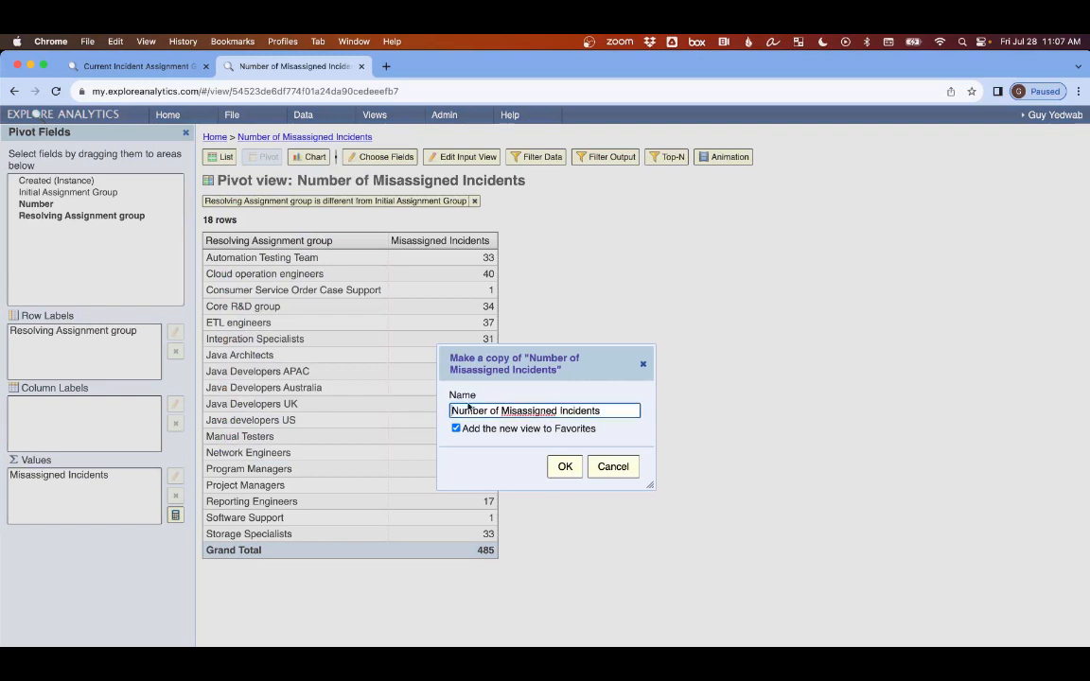
double_click(504, 413)
type("All")
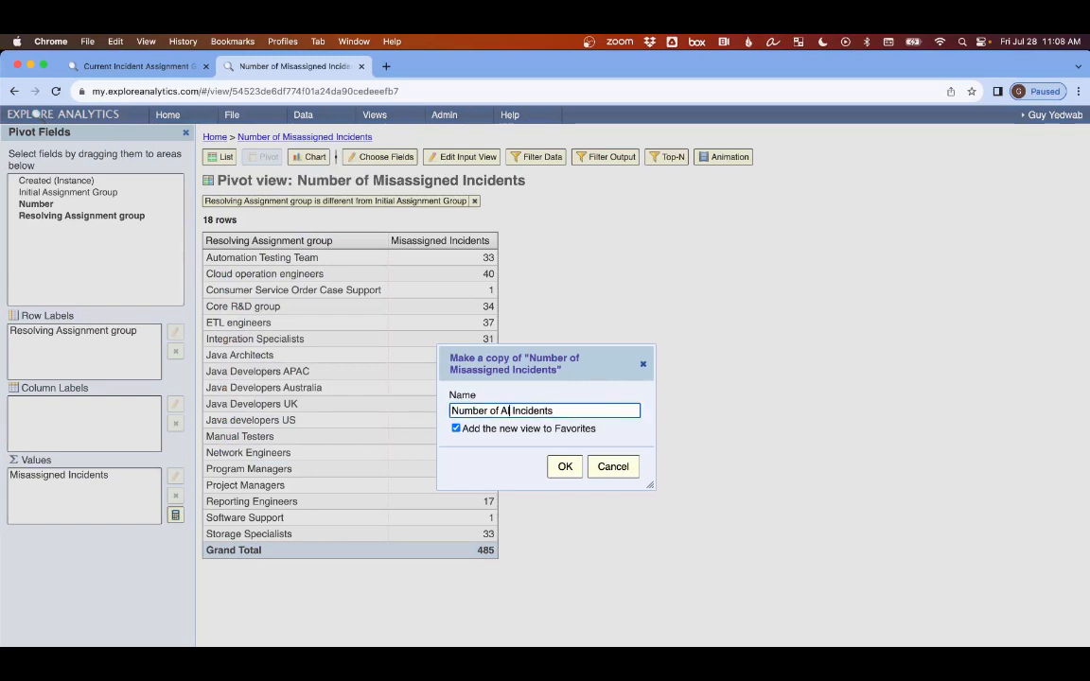
key("Return")
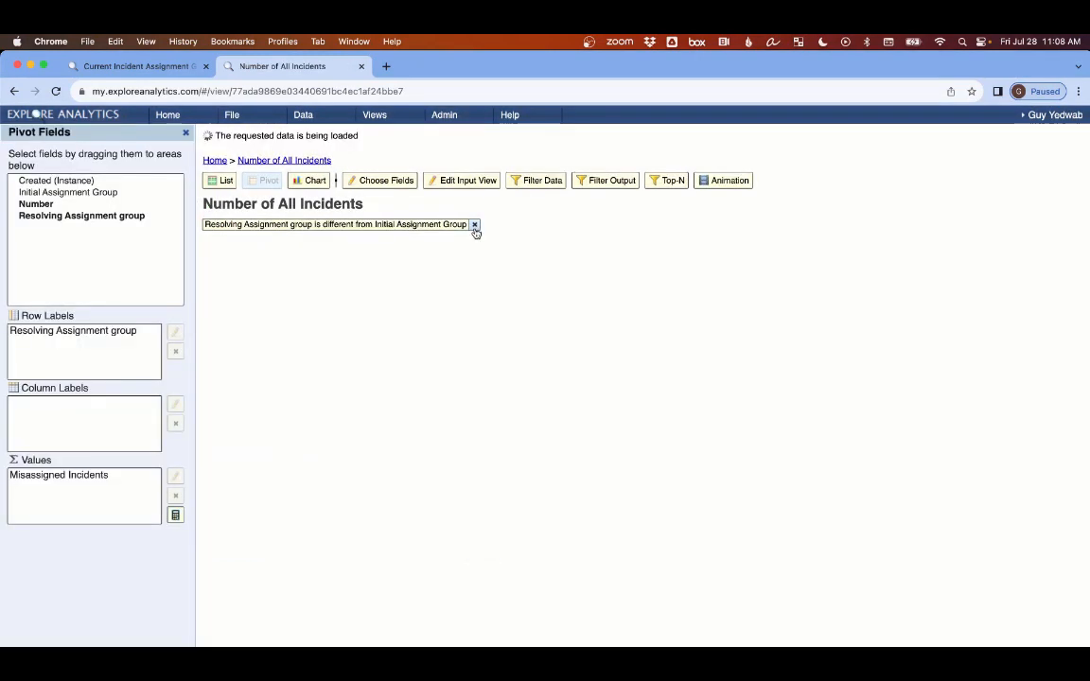
- Remove the assignment group filter from the copied view and relabel its value as "Total Incidents"
left_click(475, 225)
double_click(440, 403)
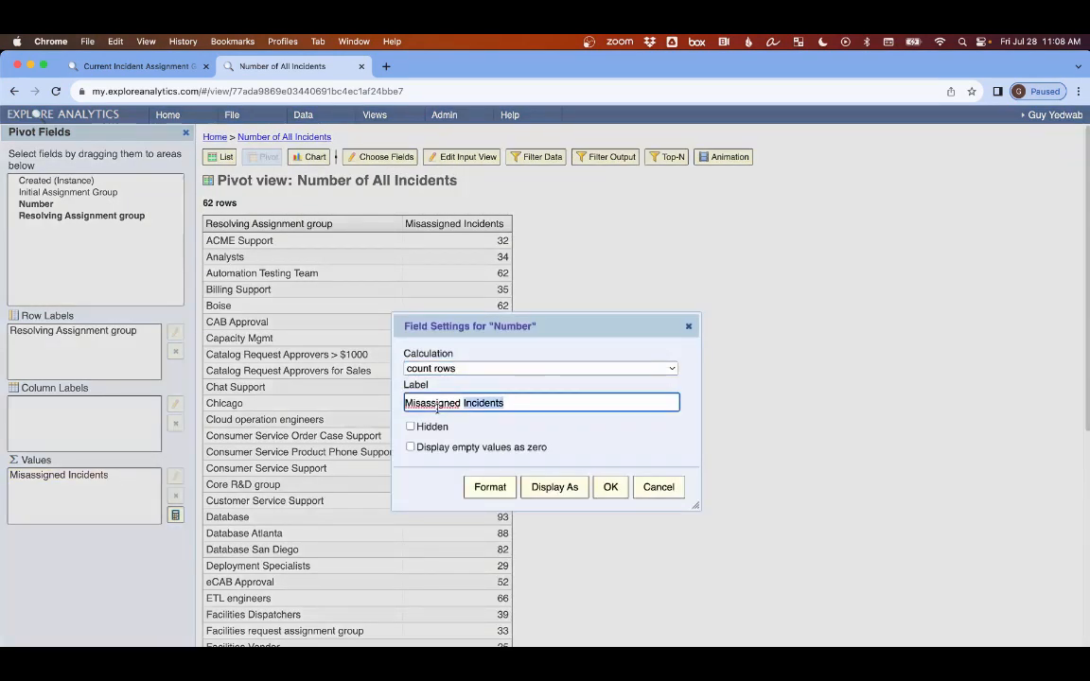
type("Total")
key("Return")
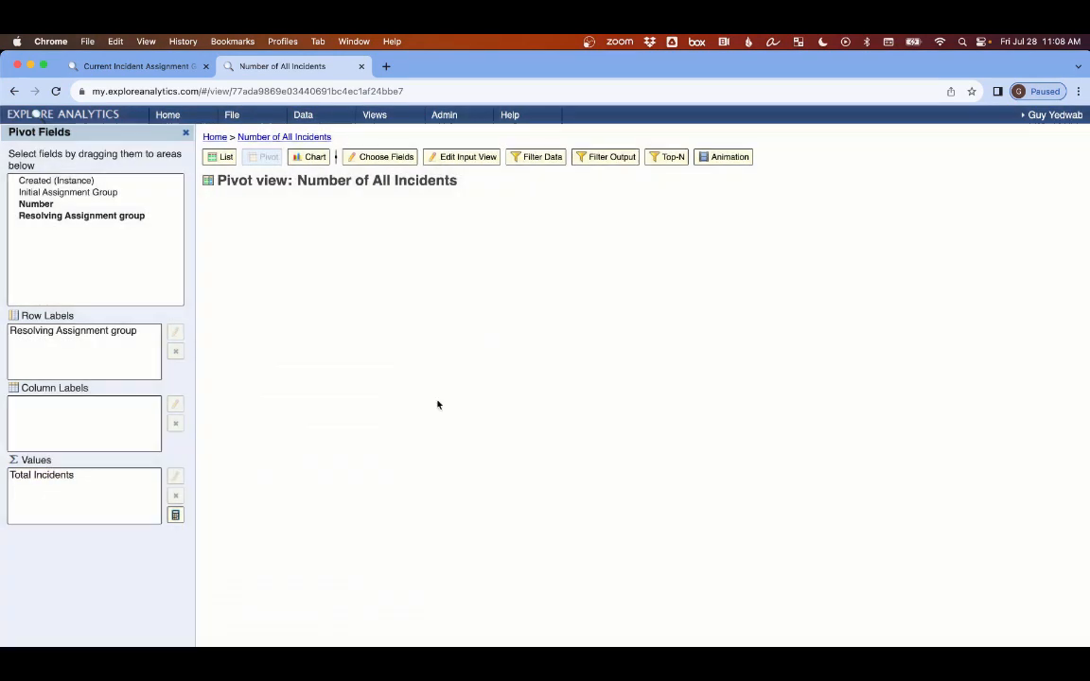
- Start a new mashup view with Number of All Incidents as its first input view
left_click(232, 114)
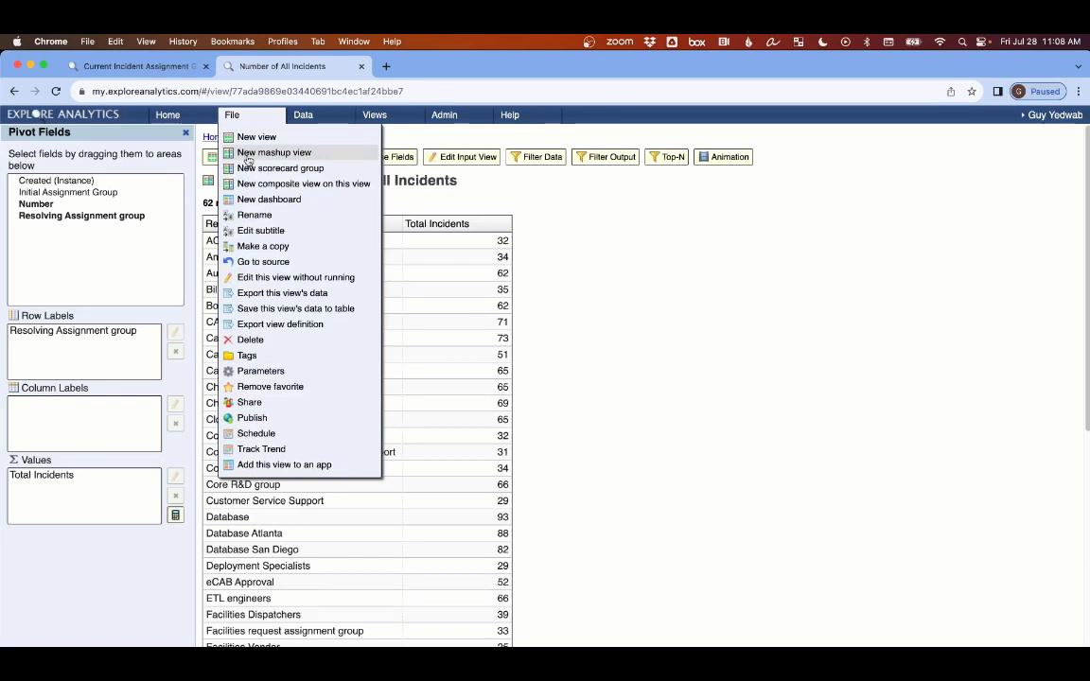
left_click(247, 154)
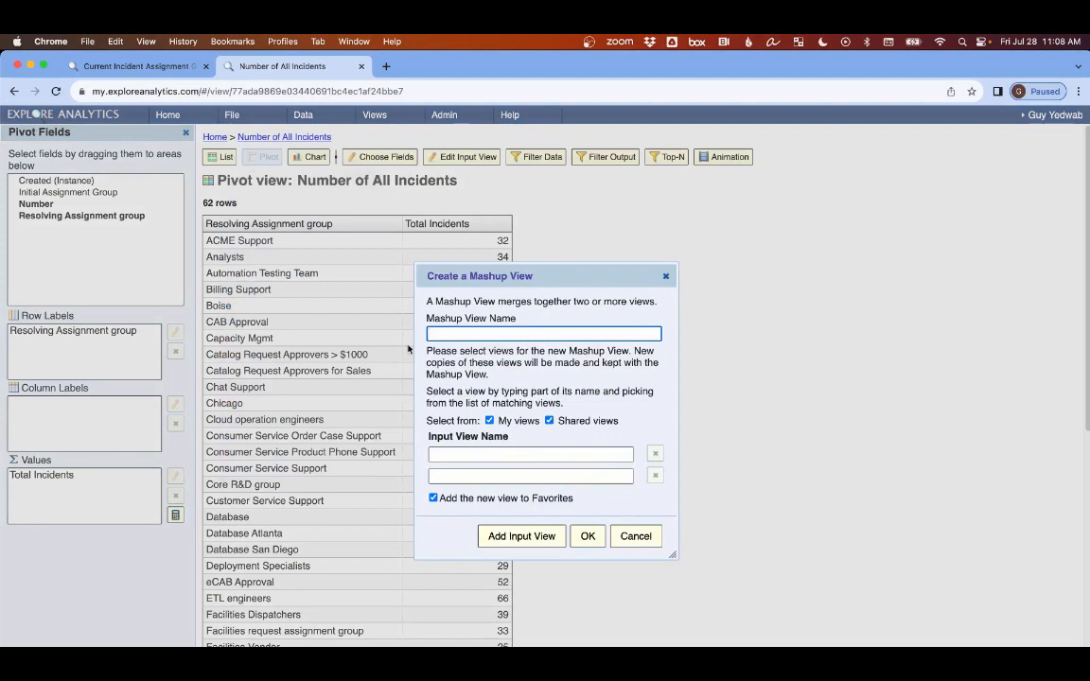
left_click(508, 453)
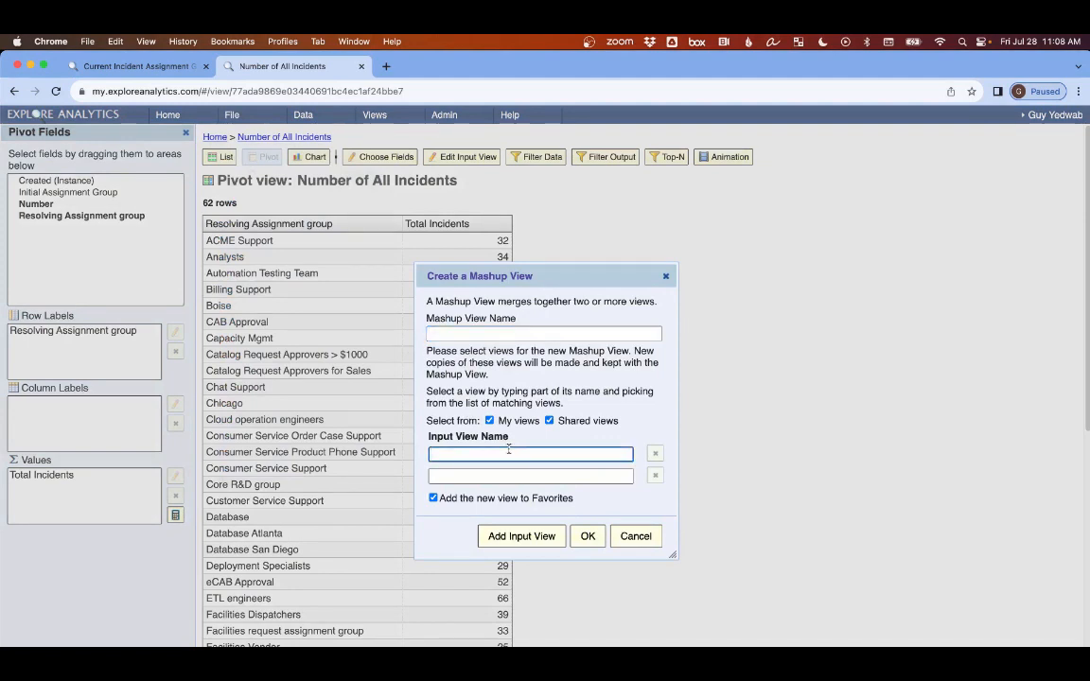
type("numer of a")
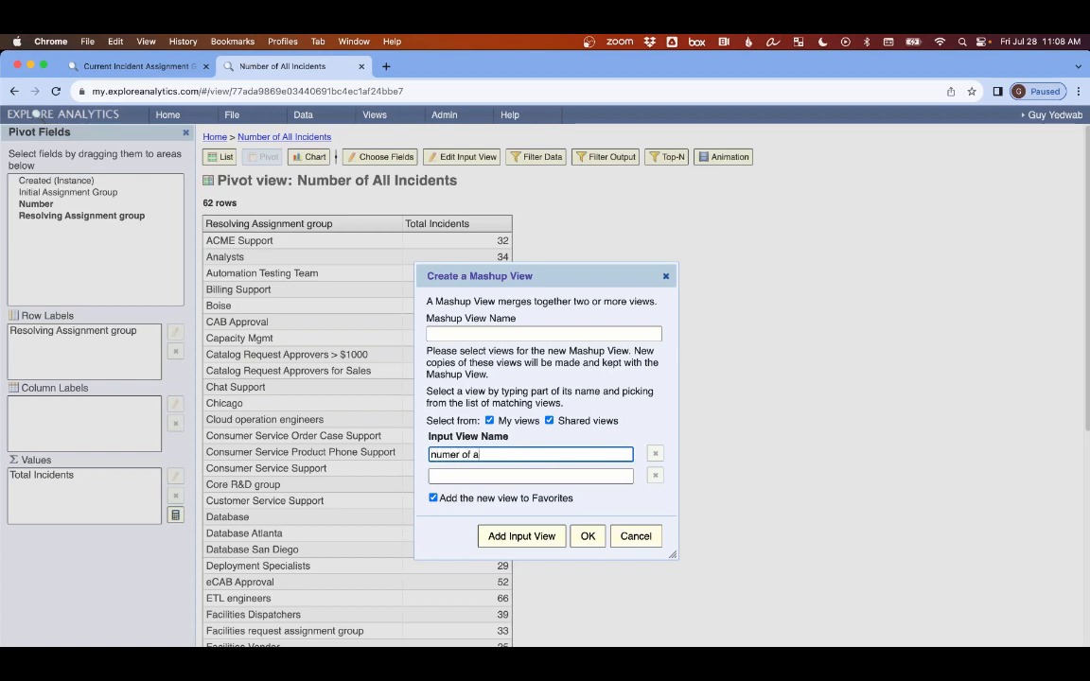
key("BackSpace")
key("BackSpace")
key("BackSpace")
key("BackSpace")
key("BackSpace")
key("BackSpace")
key("BackSpace")
type("ber ")
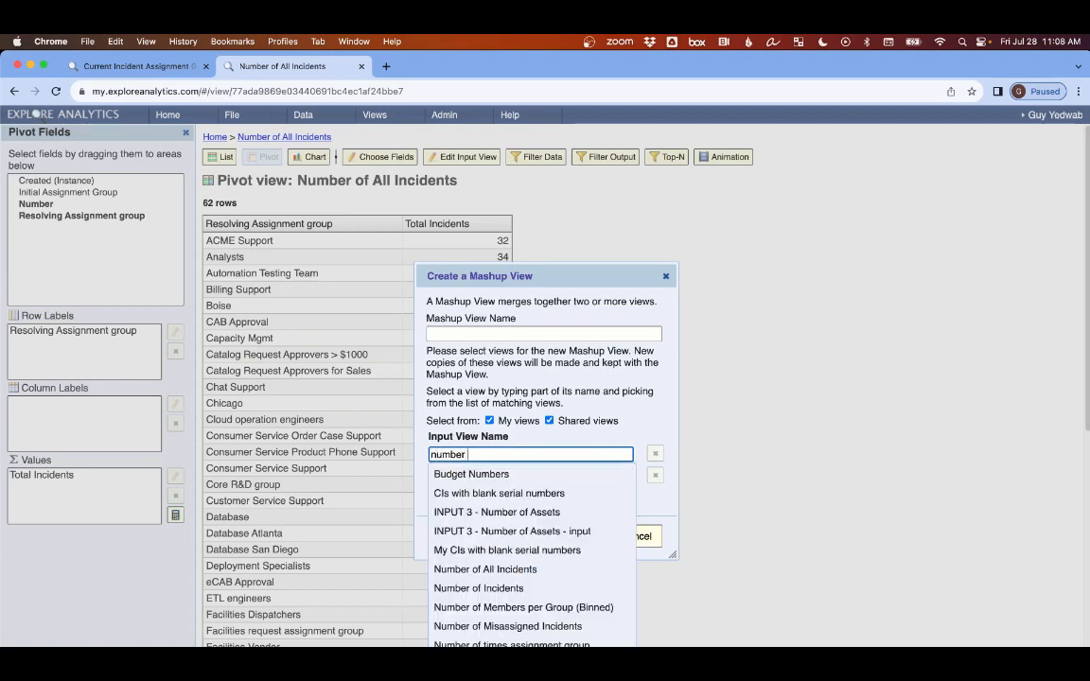
type("of all")
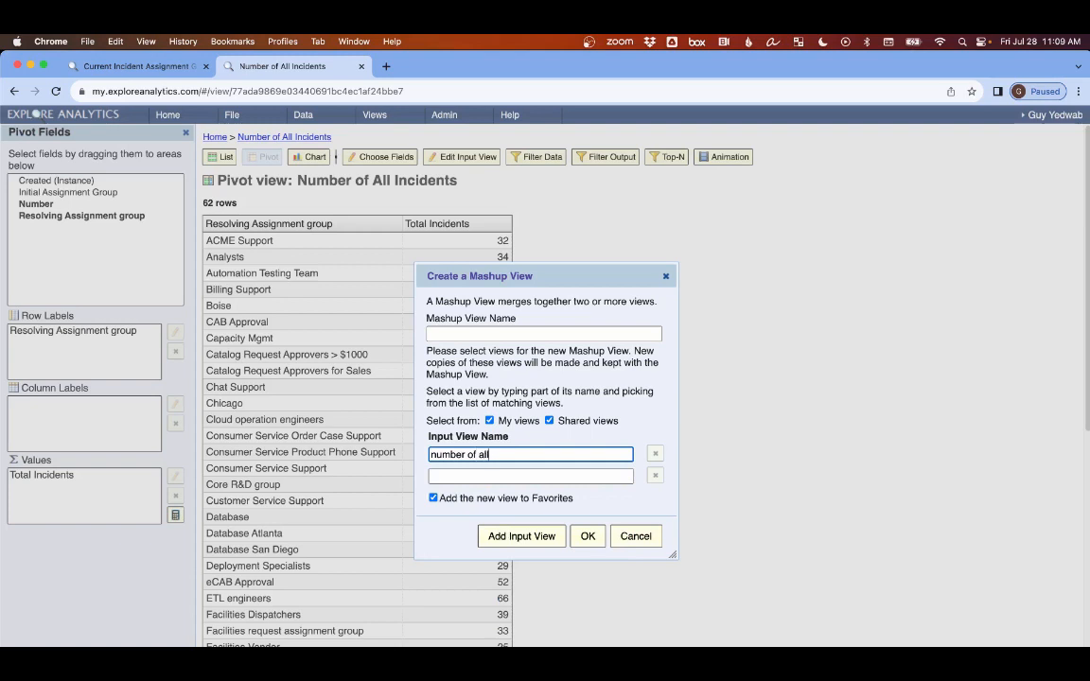
left_click(501, 473)
- Choose Number of Misassigned Incidents as the mashup's second input view
type("number of re")
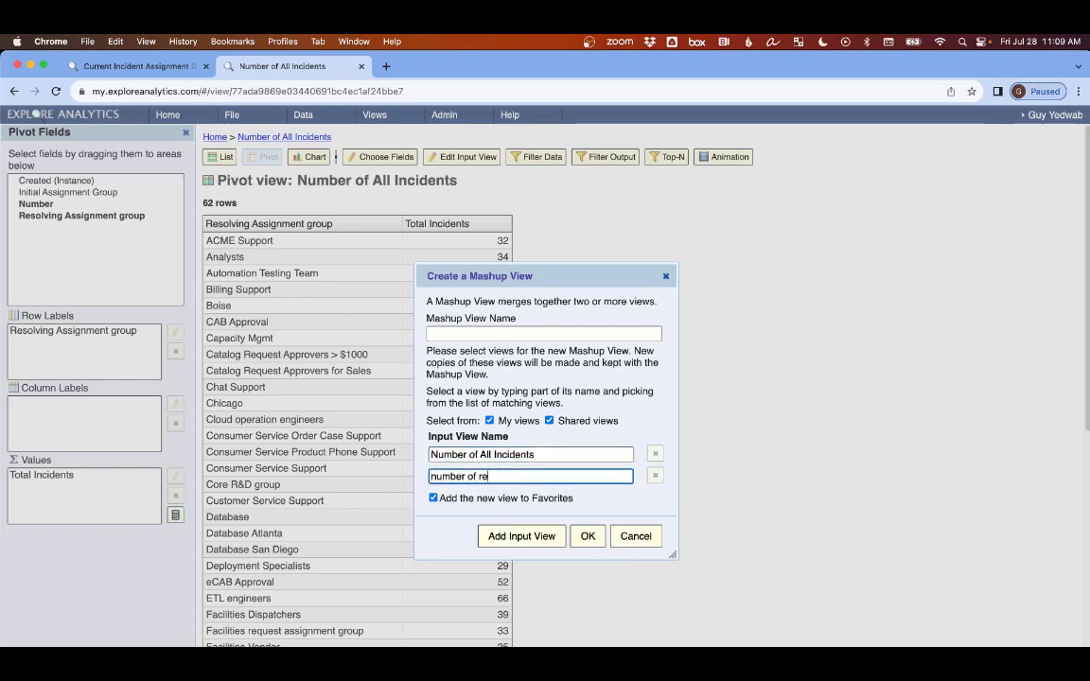
key("BackSpace")
key("BackSpace")
type("mis")
left_click(511, 498)
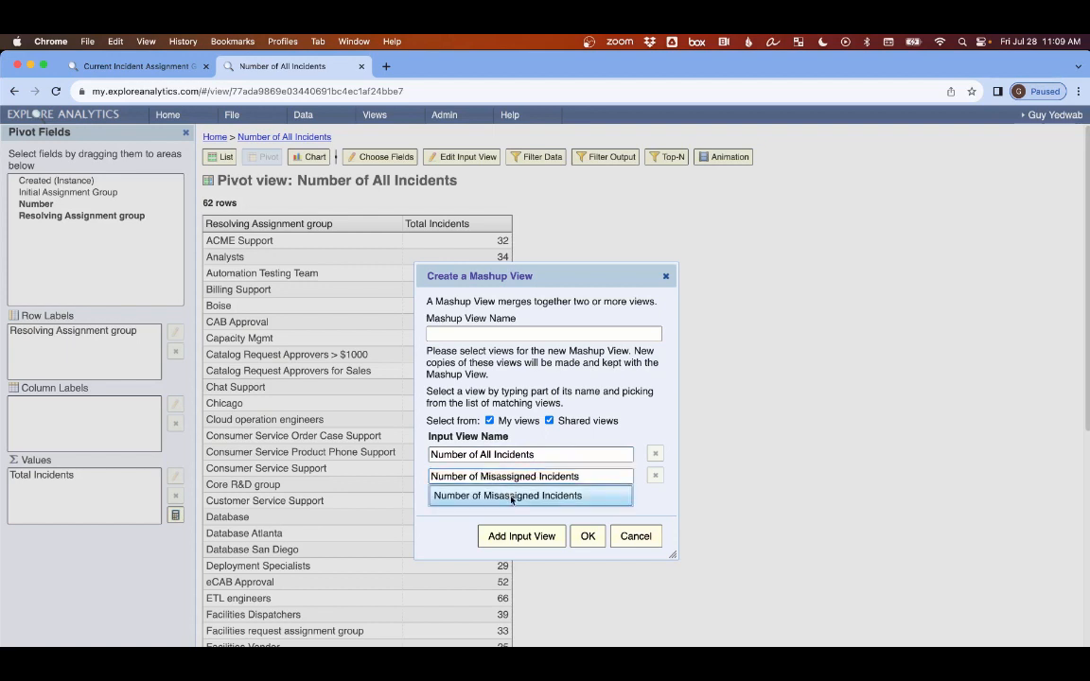
- Name the mashup view "% Incidents Misassigned" and create it
left_click(535, 335)
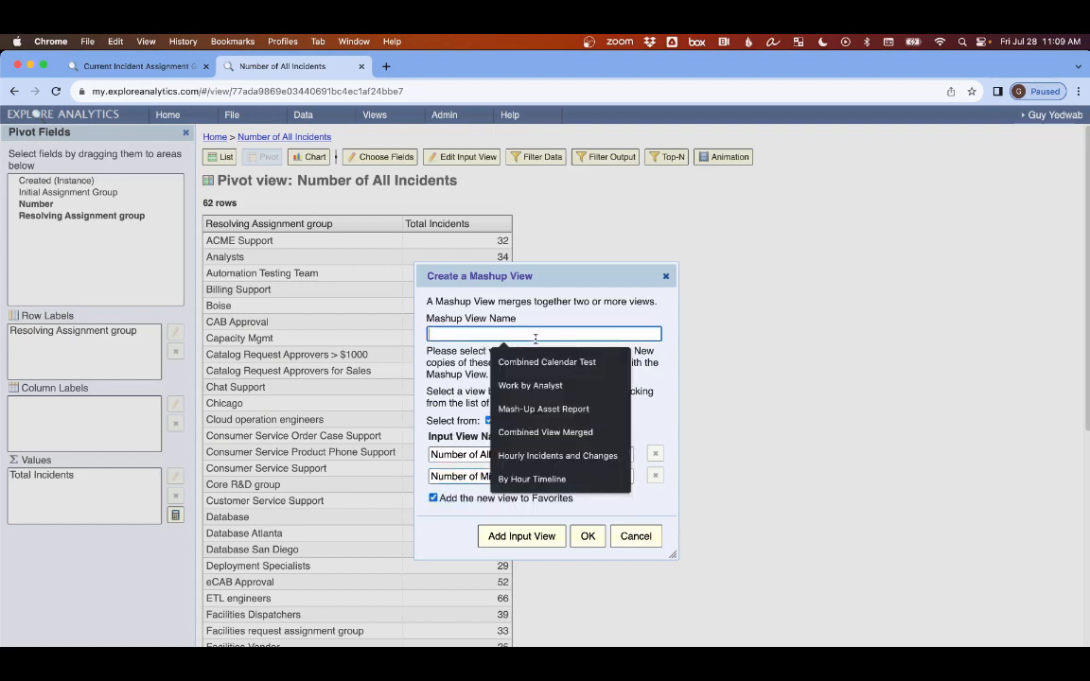
type("% Inci")
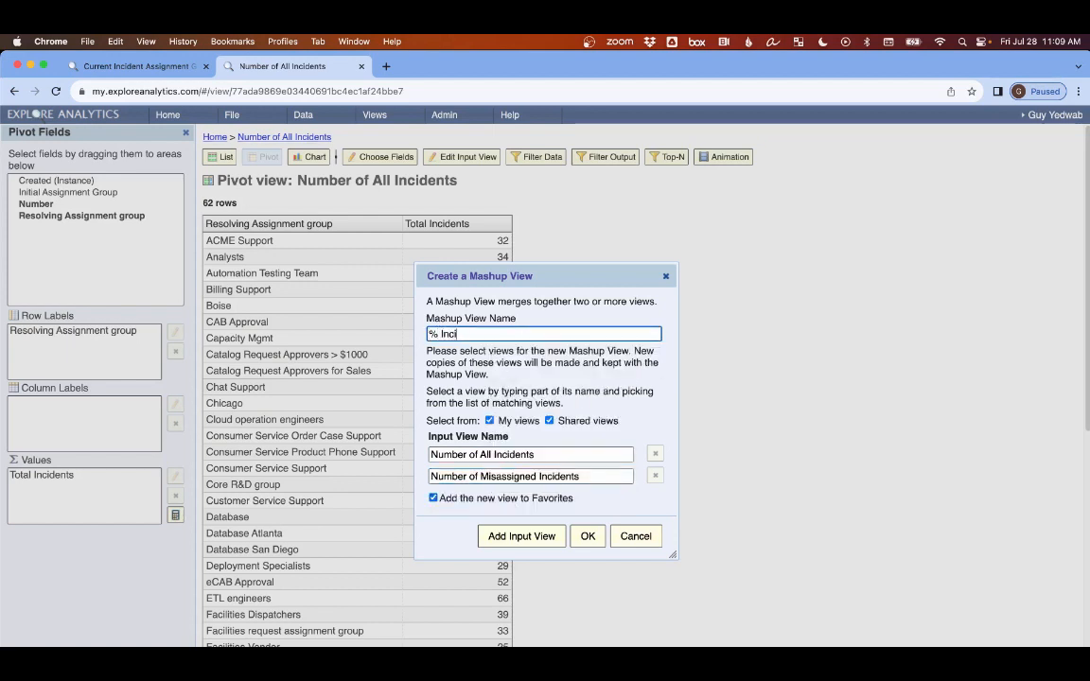
type("dents Misassigned")
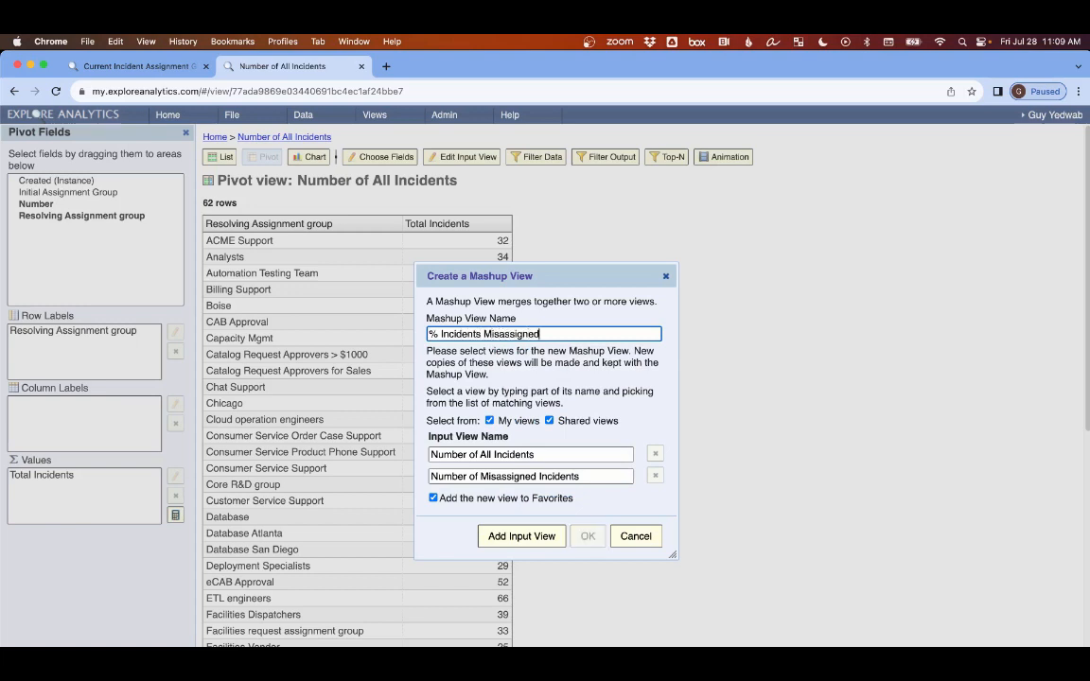
key("Return")
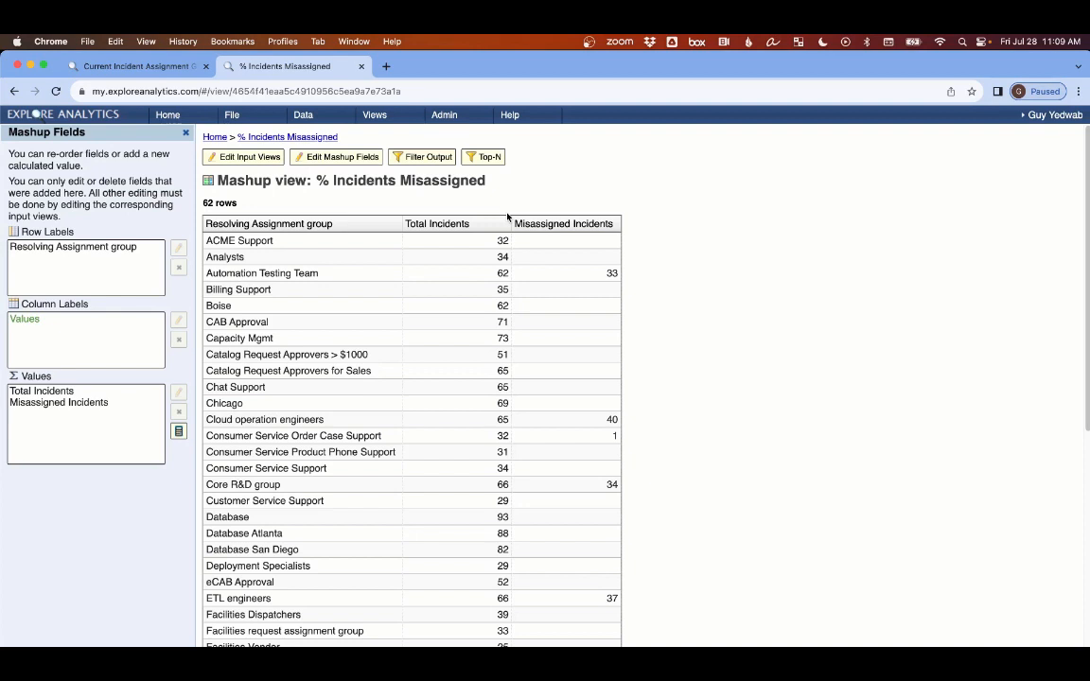
- Exclude the rows with an empty Misassigned Incidents value from the mashup output
left_click(557, 249)
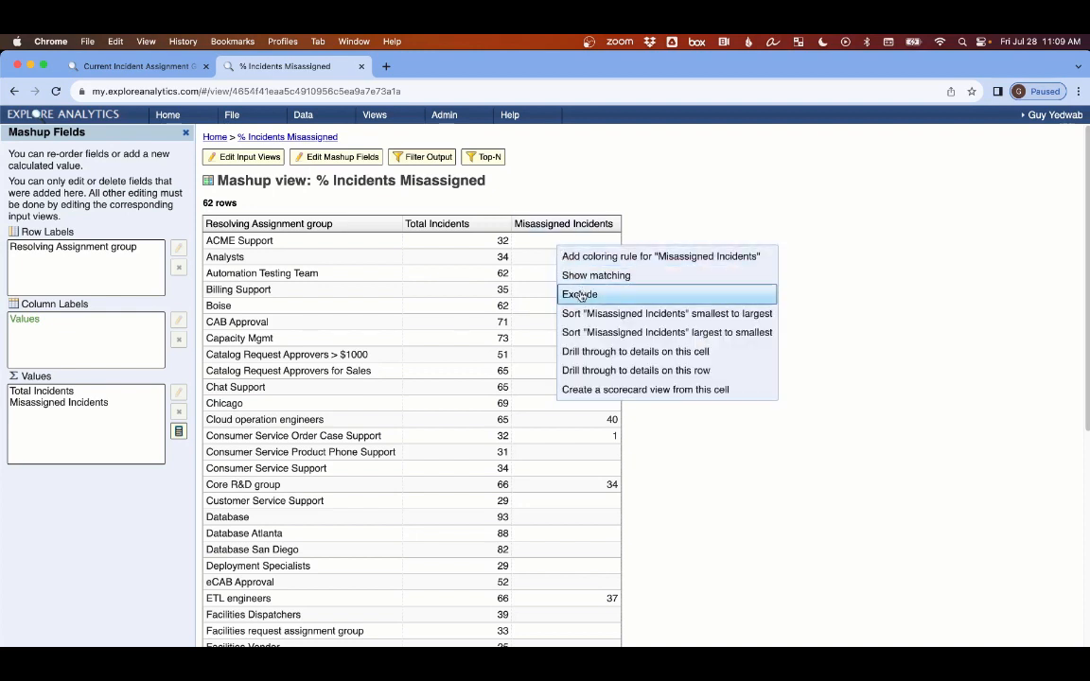
left_click(581, 296)
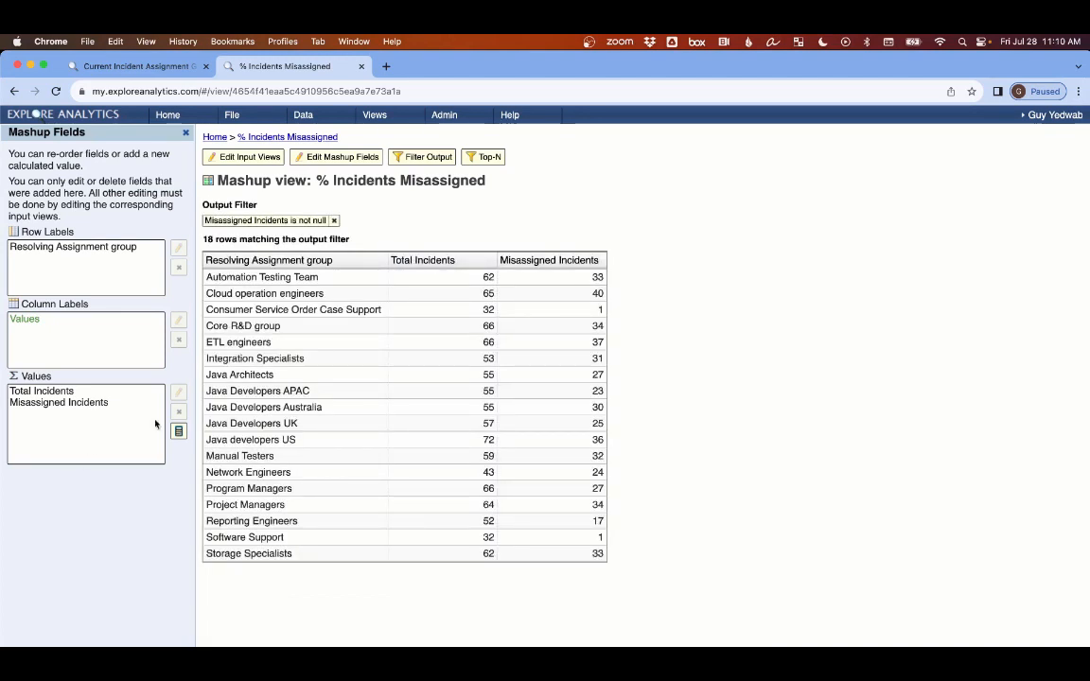
- Start a new calculated value in the mashup and define its calculation as "Misassigned Incidents" / "Total Incidents"
left_click(178, 431)
left_click(635, 348)
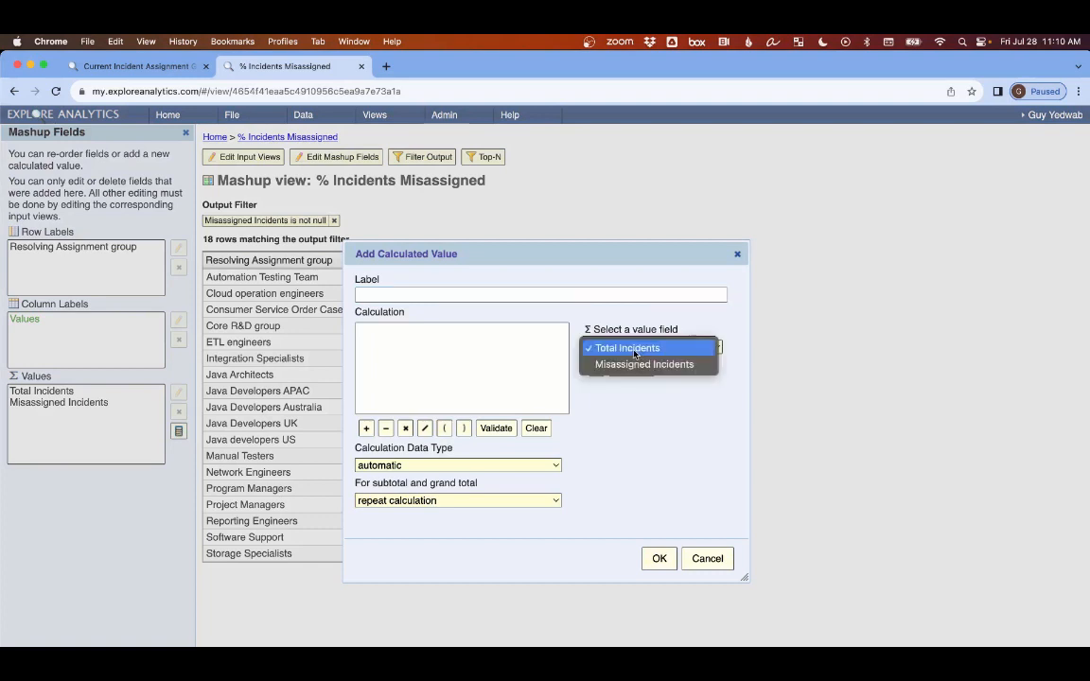
left_click(642, 364)
left_click(599, 368)
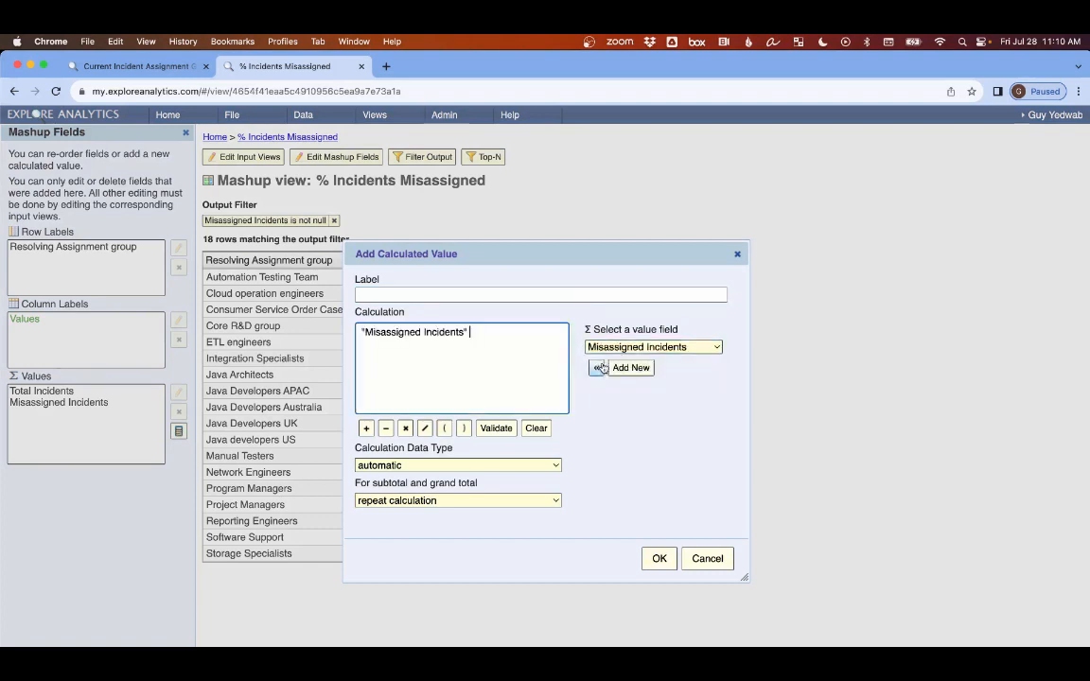
type("/")
left_click(639, 346)
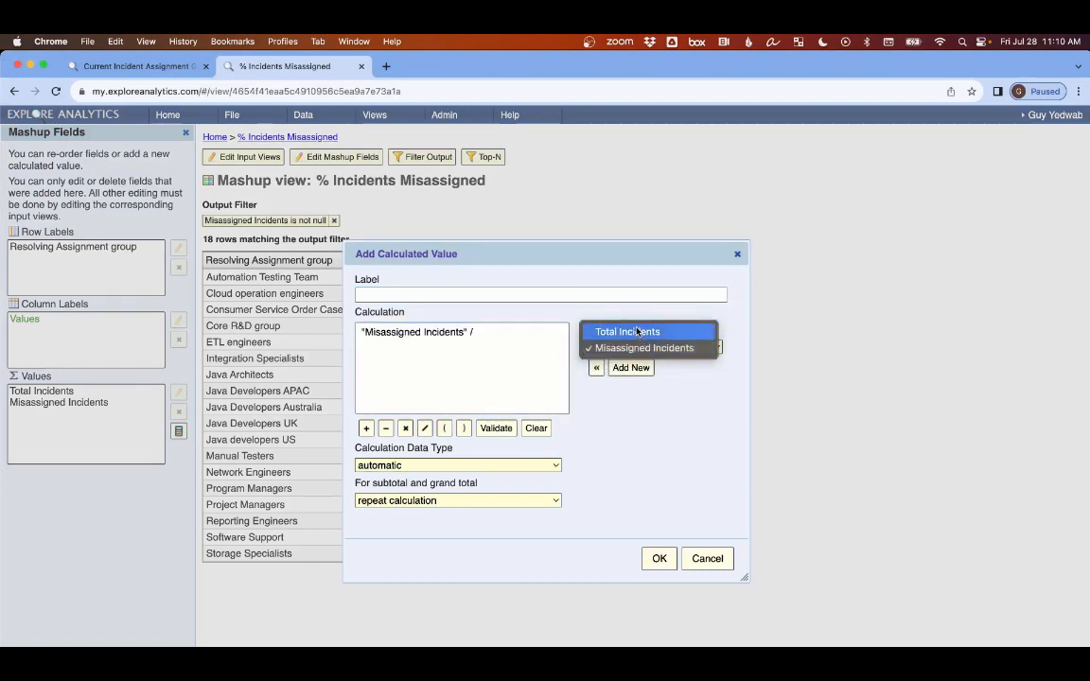
left_click(637, 332)
left_click(596, 367)
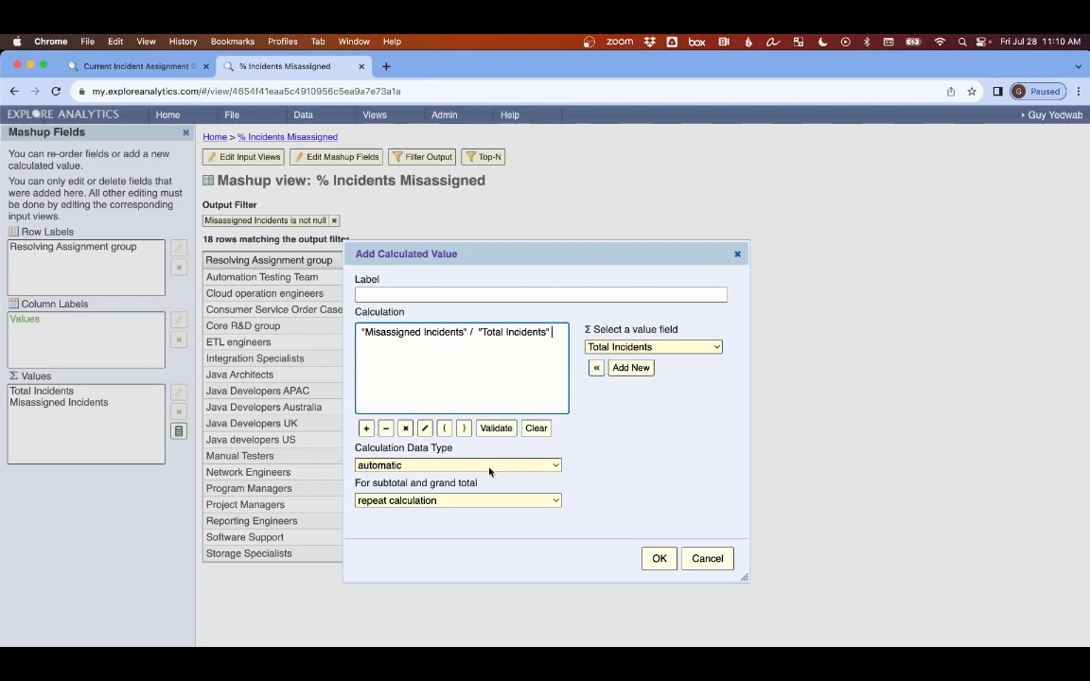
- Label the calculated value "% Misassigned" and add it to the mashup
left_click(521, 291)
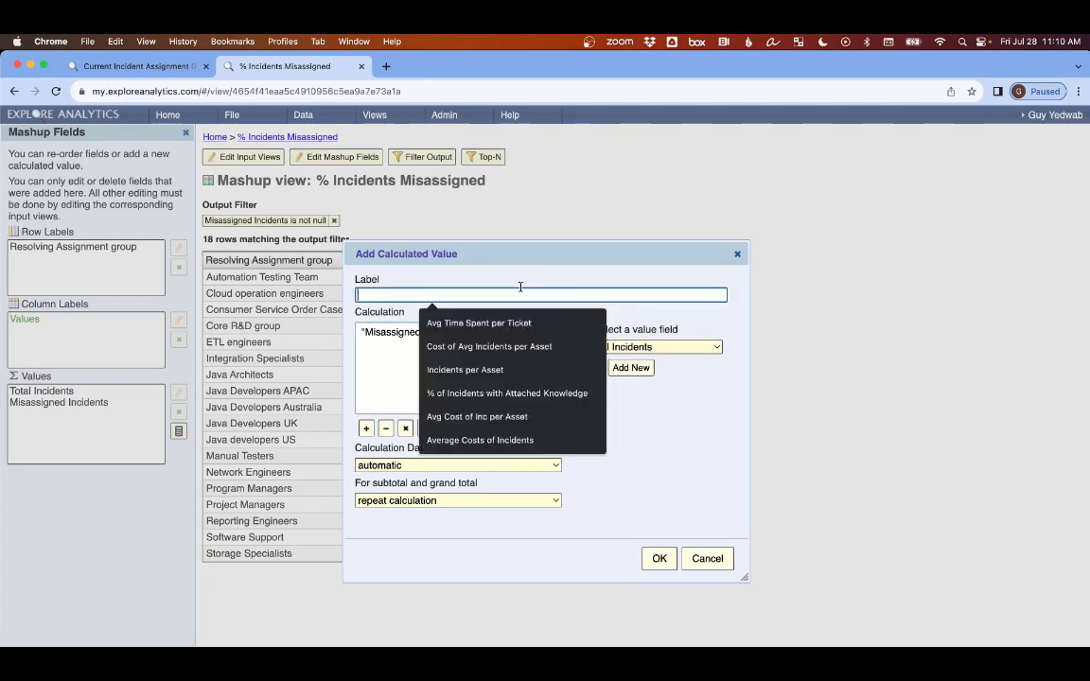
type("Misassigned")
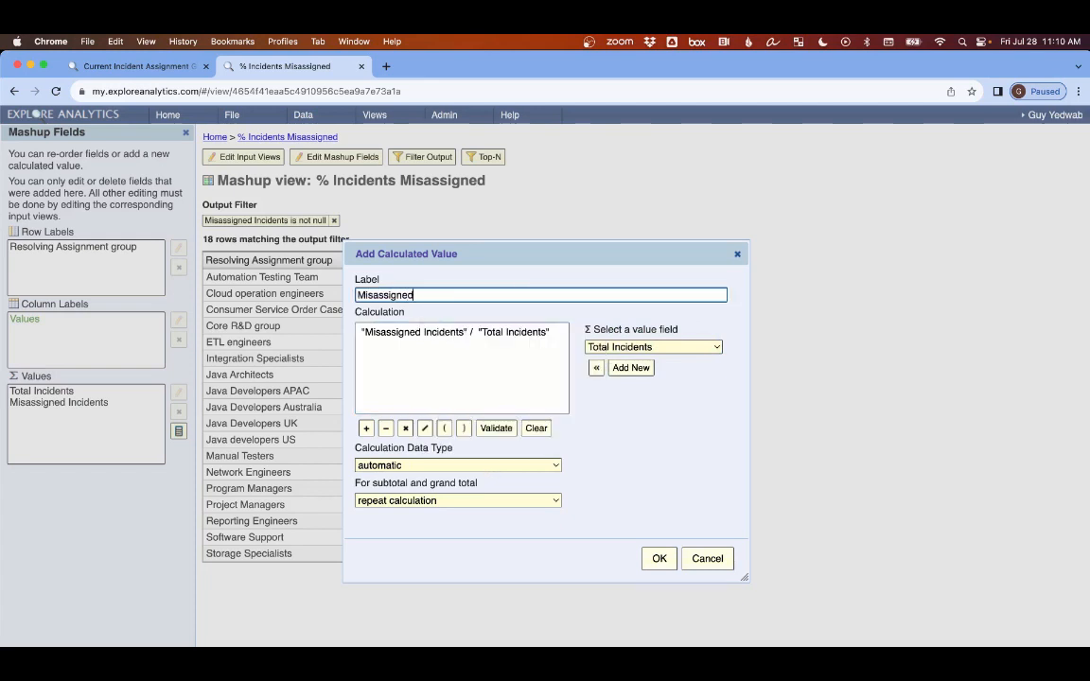
left_click(358, 295)
type("%")
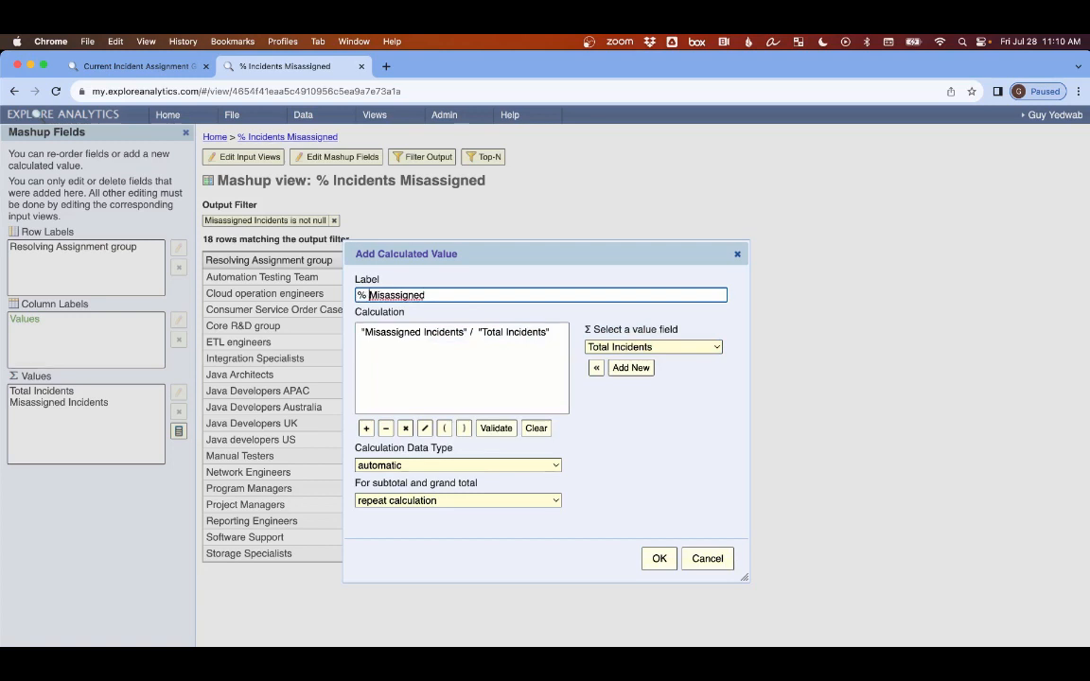
key("Return")
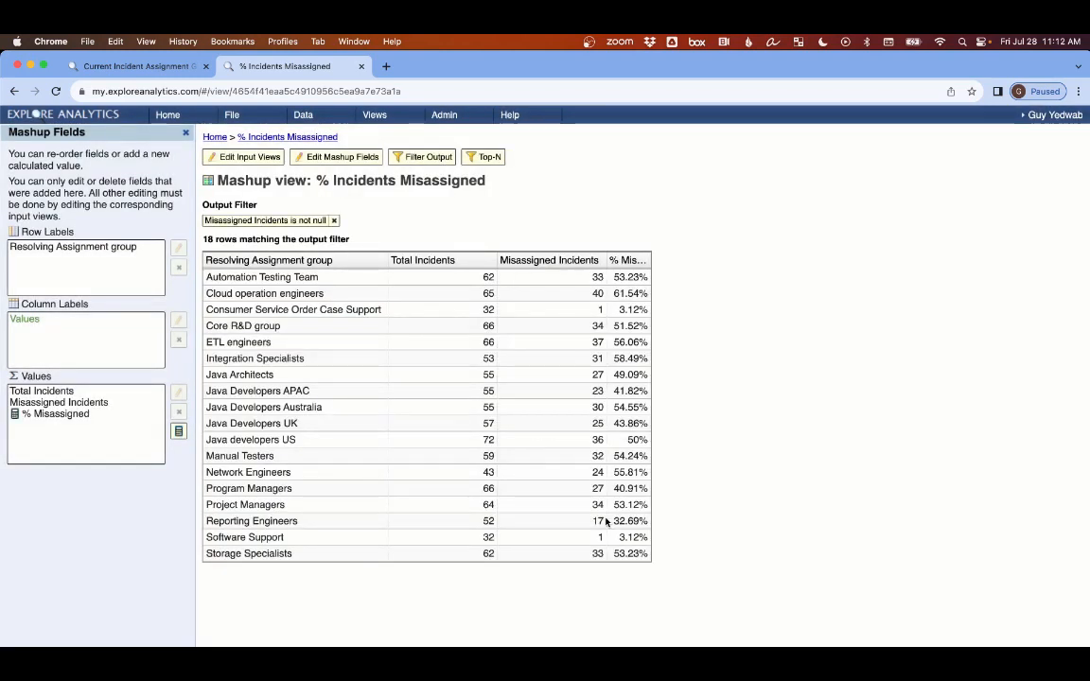